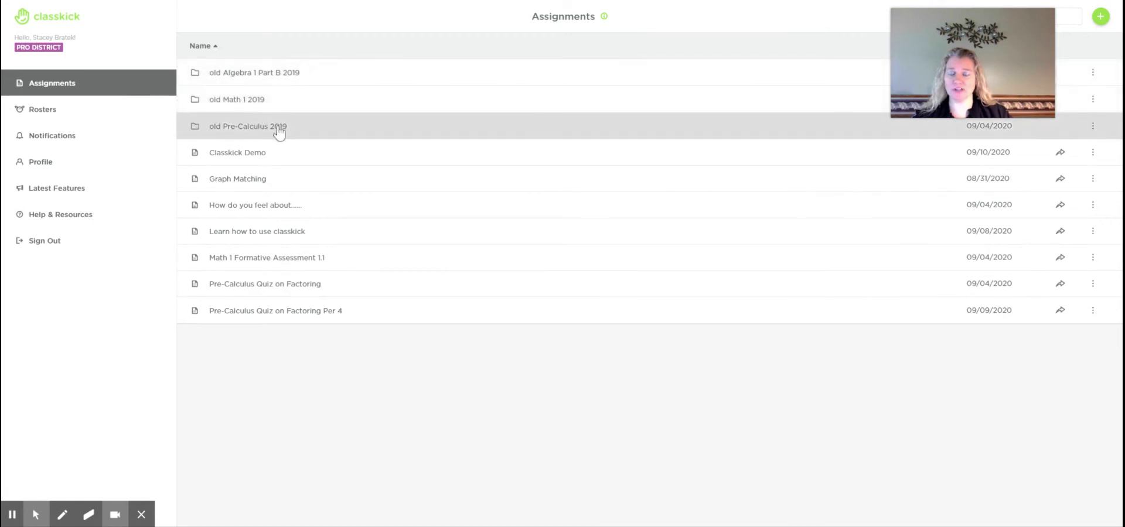
Open the Classkick Demo assignment's slides for editing and circle the crying, nail-biting emoji on slide 2 with the pen
left_click(300, 160)
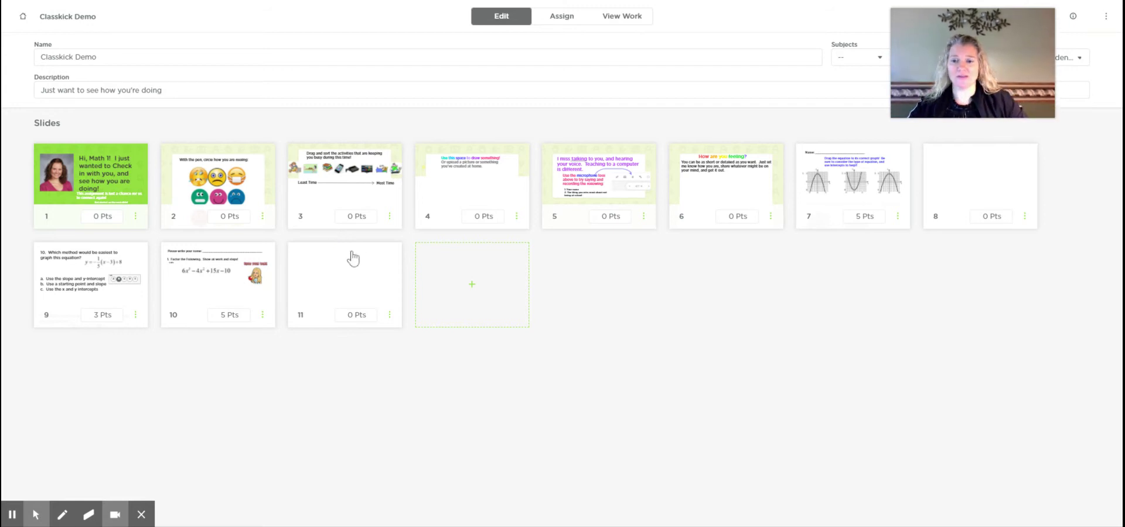
left_click(123, 189)
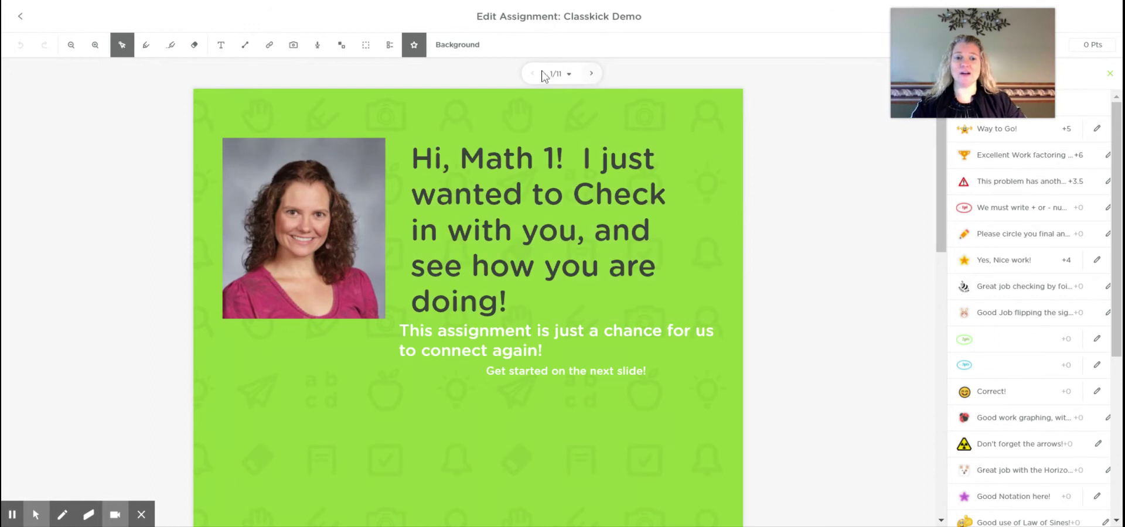
left_click(592, 75)
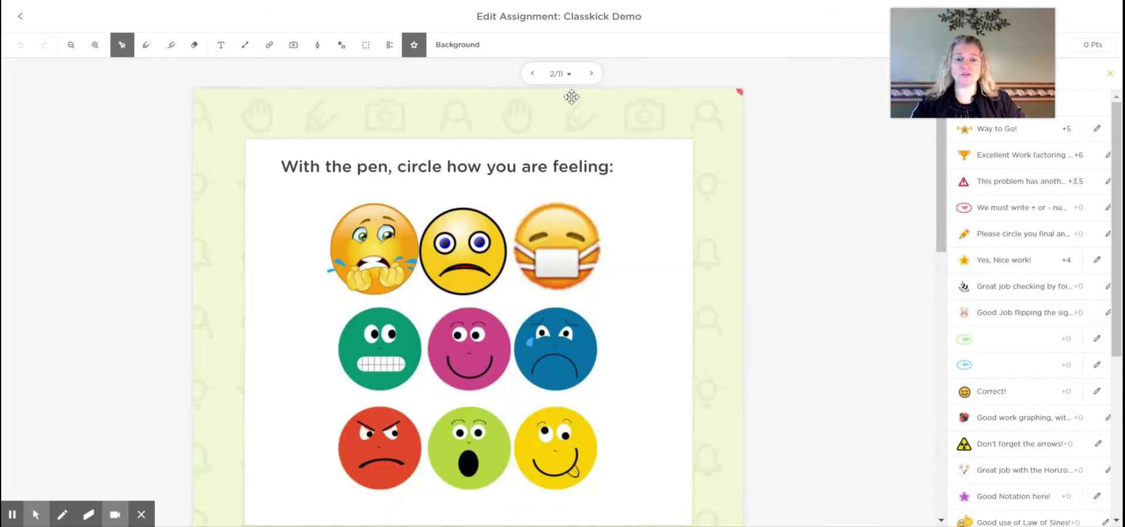
scroll(823, 262, "down", 1)
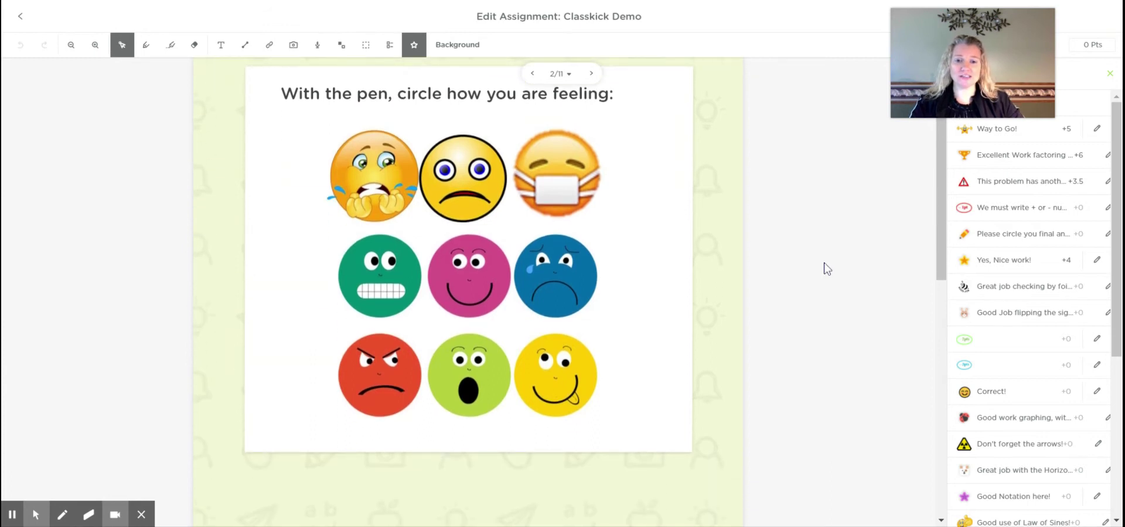
left_click(149, 50)
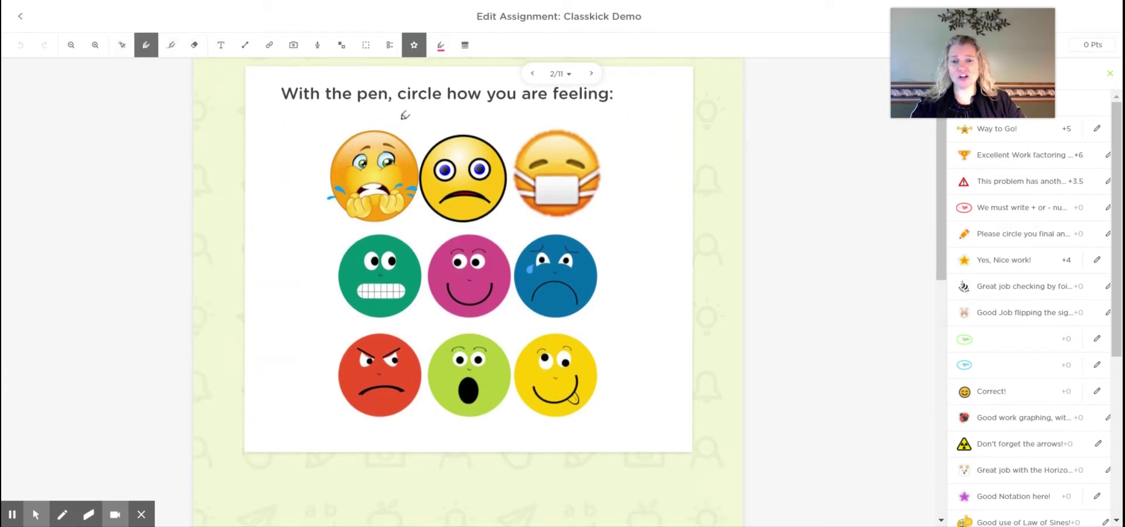
mouse_move(360, 122)
left_mouse_down()
mouse_move(331, 188)
mouse_move(410, 223)
mouse_move(393, 117)
mouse_move(346, 120)
left_mouse_up()
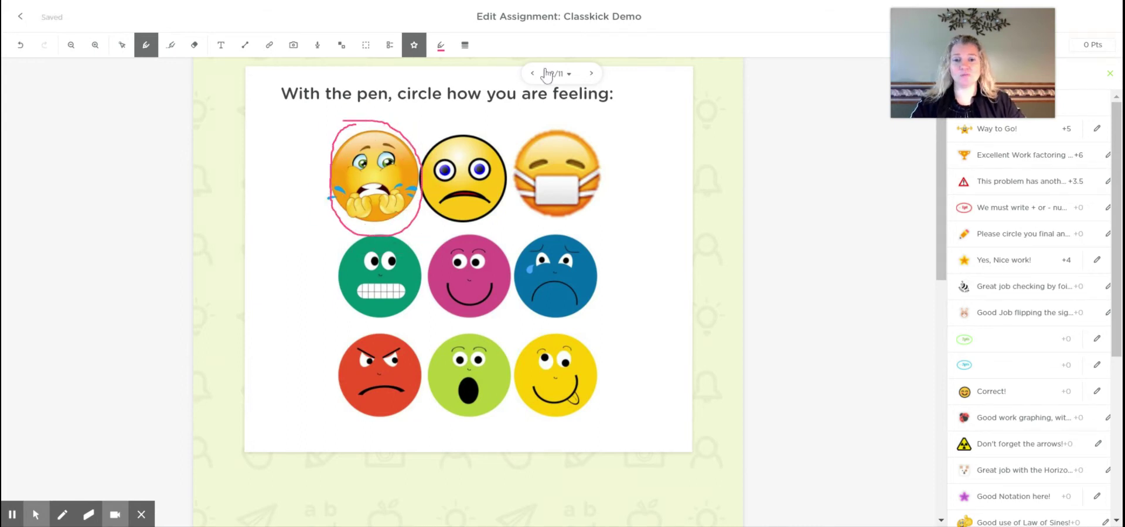
On slide 3, sort the books, TV, treadmill and phone pictures along the Least Time to Most Time arrow
left_click(592, 74)
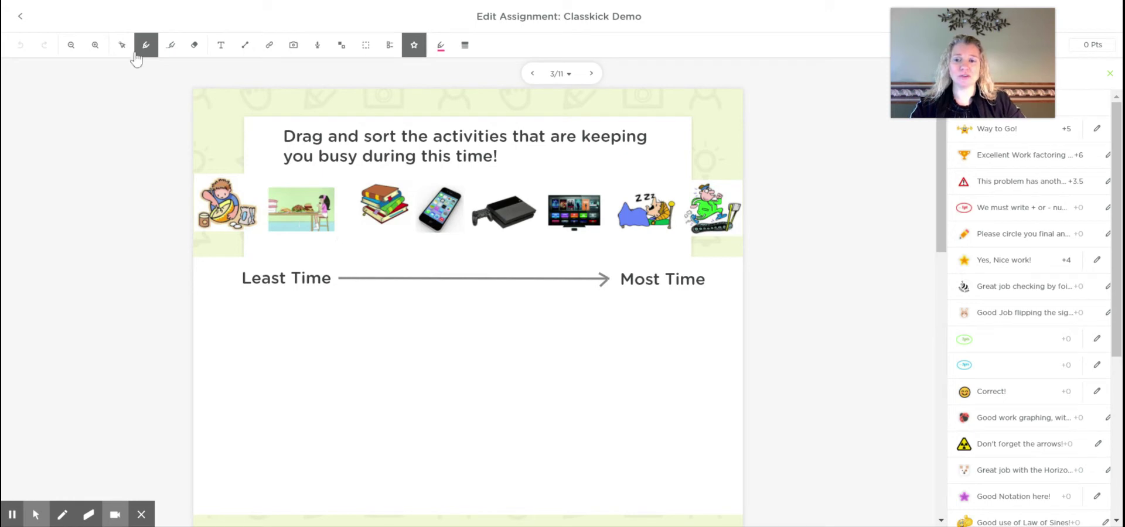
left_click(122, 46)
left_click_drag(413, 176, 378, 250)
left_click_drag(566, 220, 652, 255)
left_click(702, 222)
left_click_drag(702, 222, 432, 252)
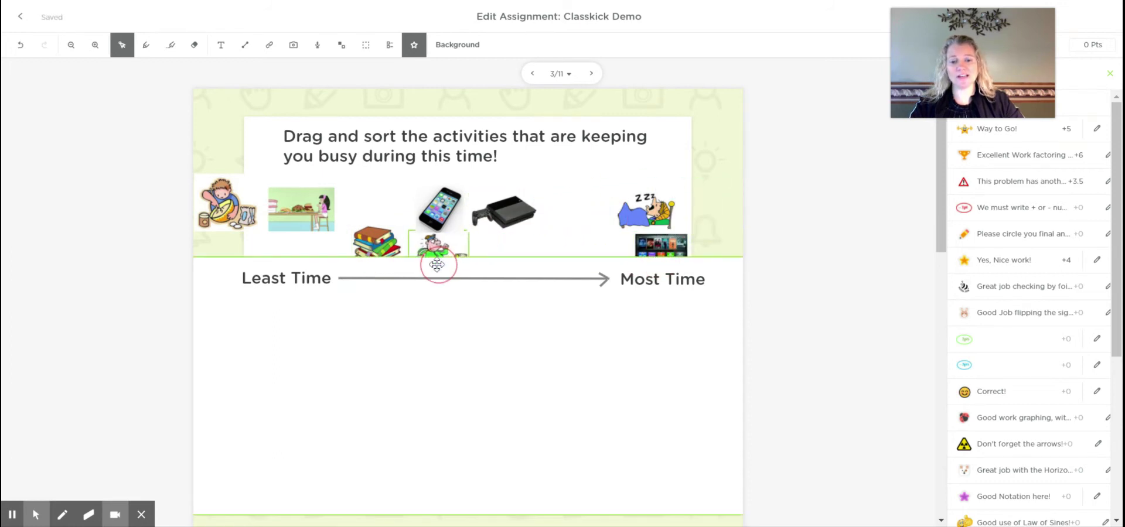
left_click_drag(440, 210, 560, 246)
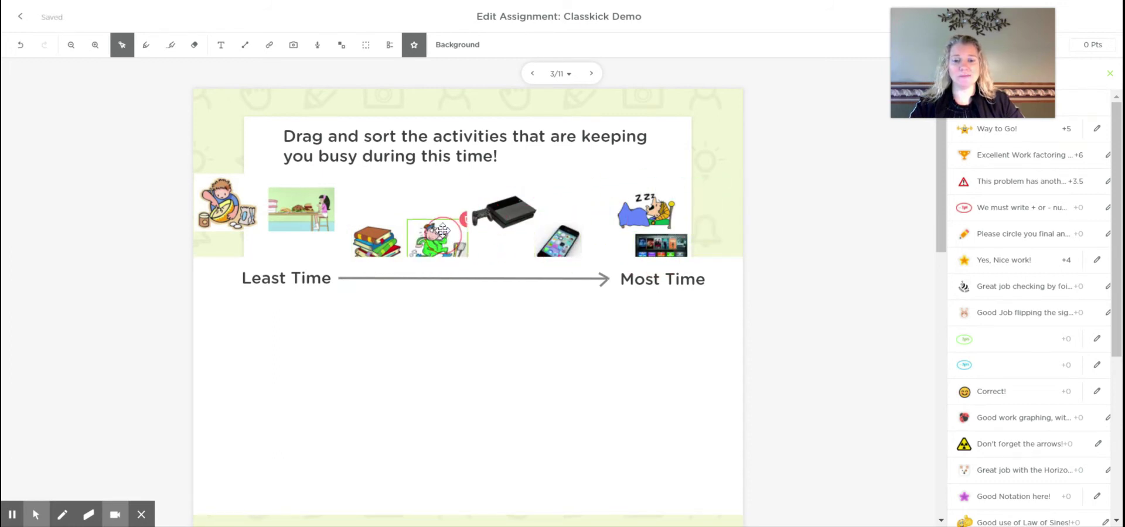
Adjust the positions of the game console, phone and treadmill pictures above the time arrow
left_click_drag(504, 210, 518, 202)
left_click(567, 241)
left_click_drag(567, 240, 584, 218)
mouse_move(451, 234)
left_mouse_down()
mouse_move(410, 235)
mouse_move(454, 236)
left_mouse_up()
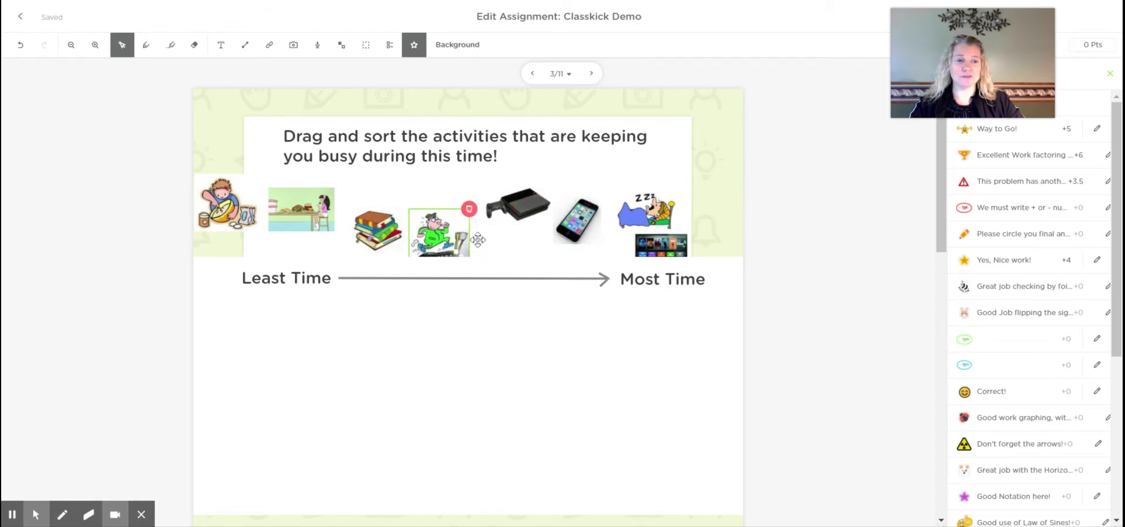
Add a wide text box below the drawing instructions on slide 4 containing "Their essay..."
left_click(592, 75)
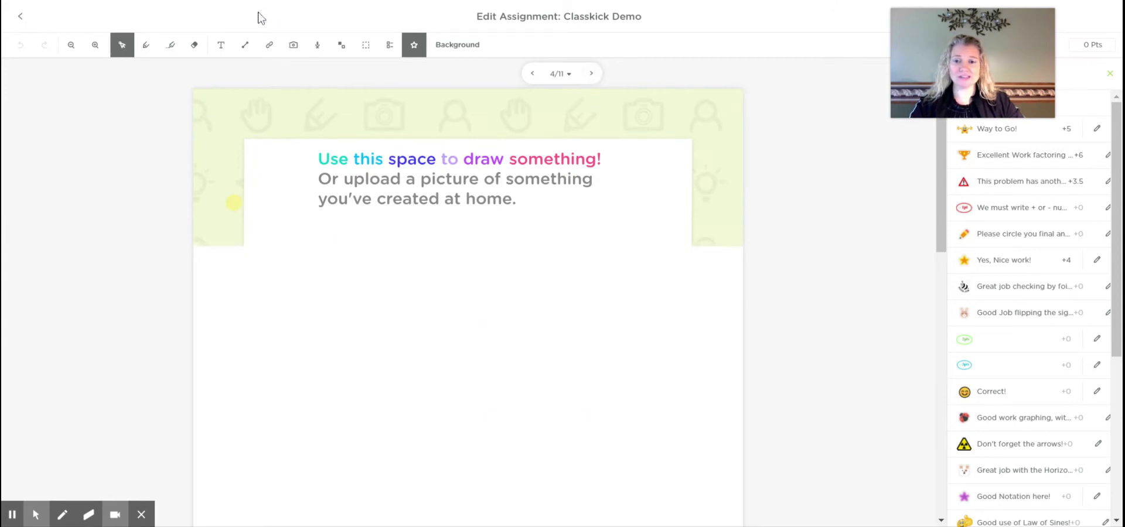
left_click(223, 48)
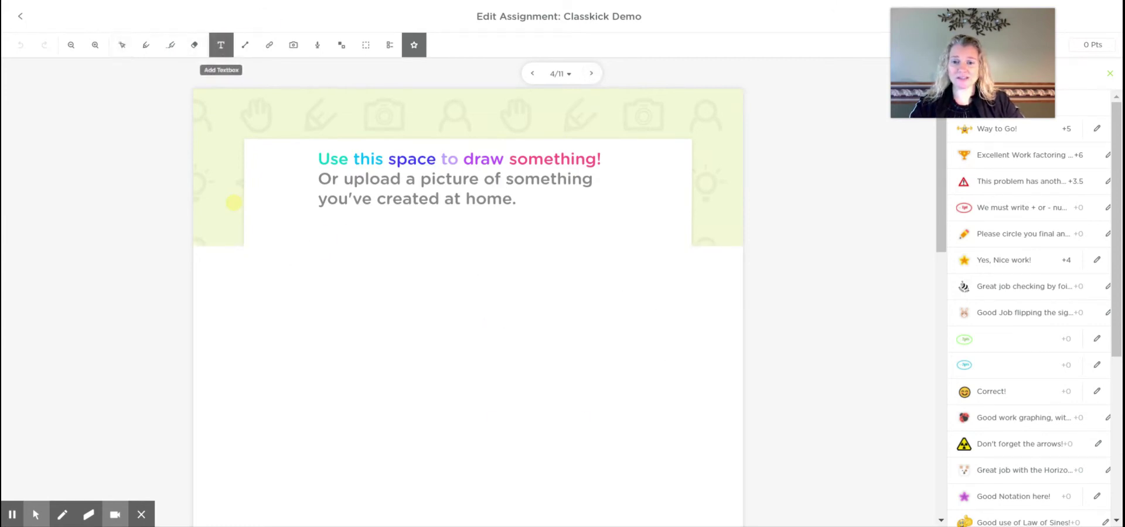
left_click_drag(285, 239, 703, 358)
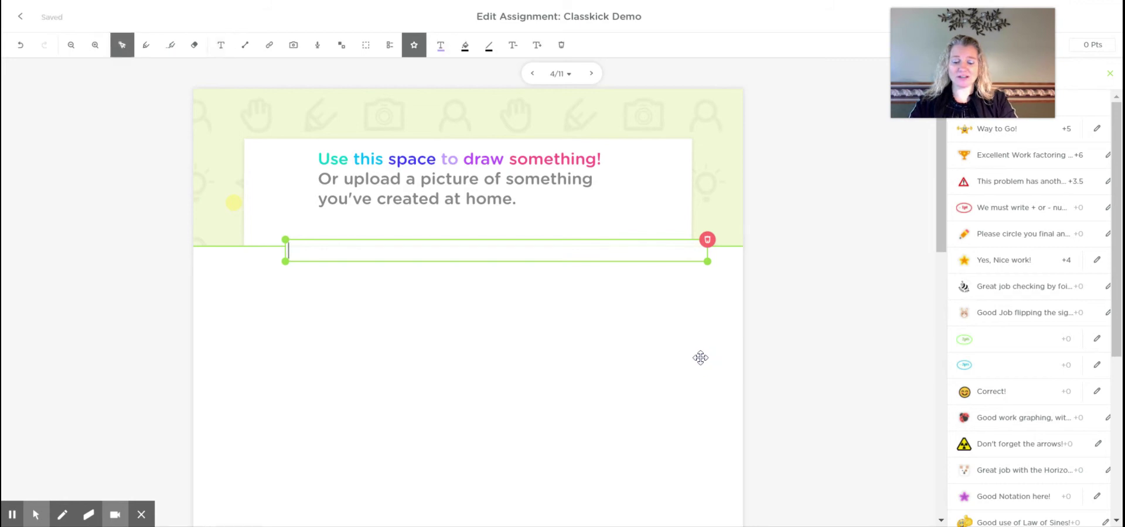
type("Their ")
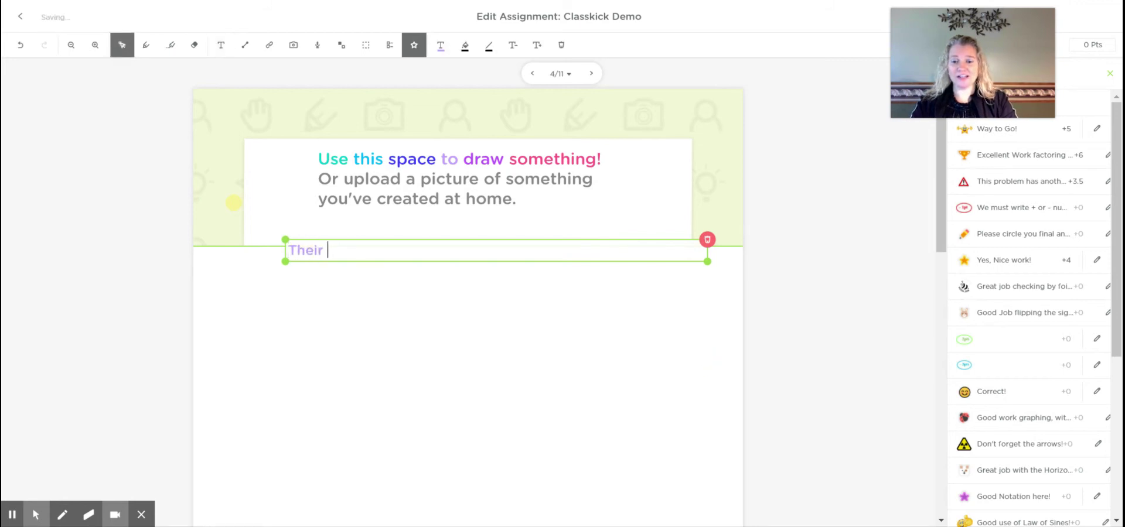
type("essay...")
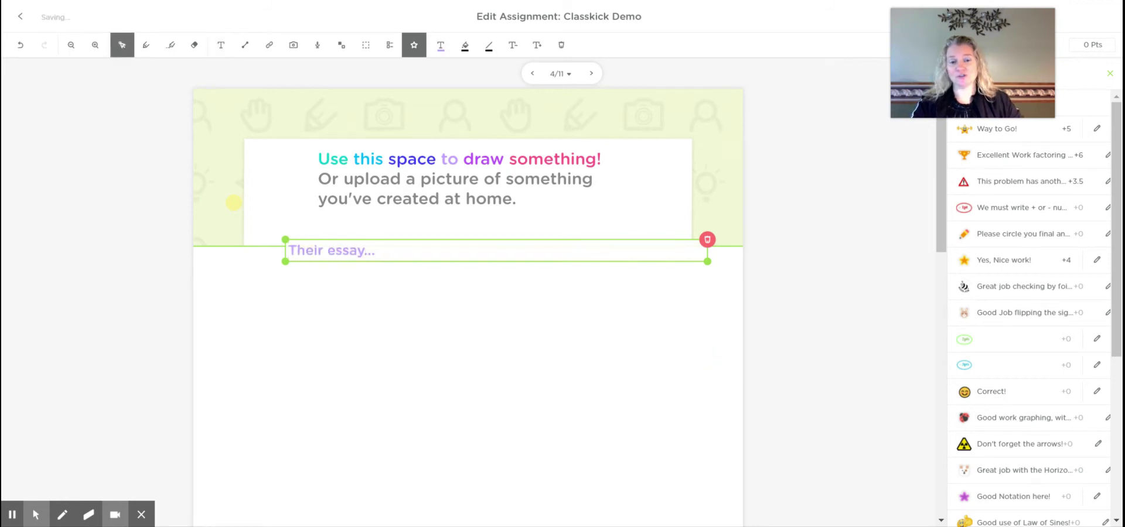
Record a short audio clip on slide 5 and move its player above the white instruction box
left_click(590, 75)
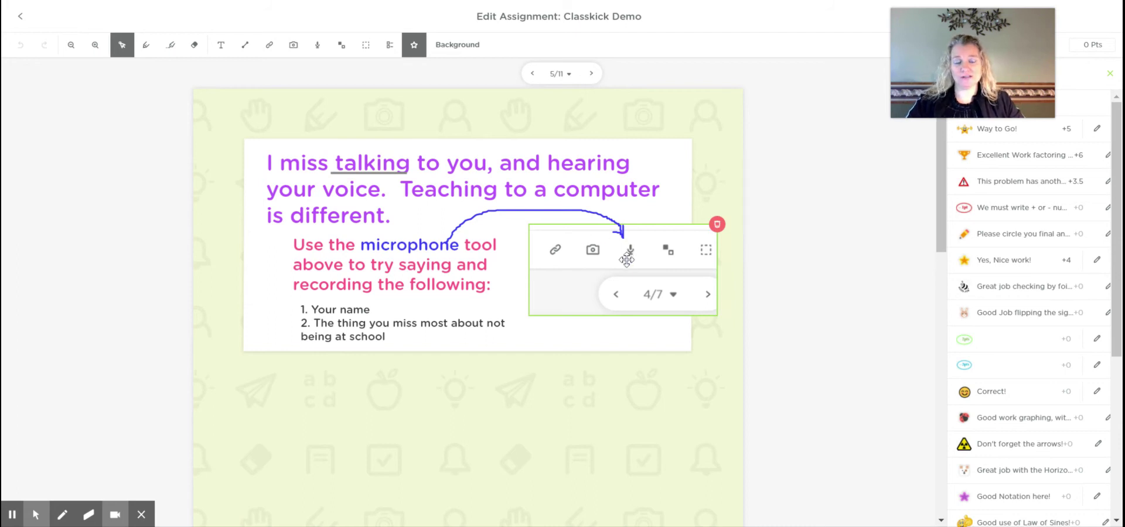
left_click(318, 47)
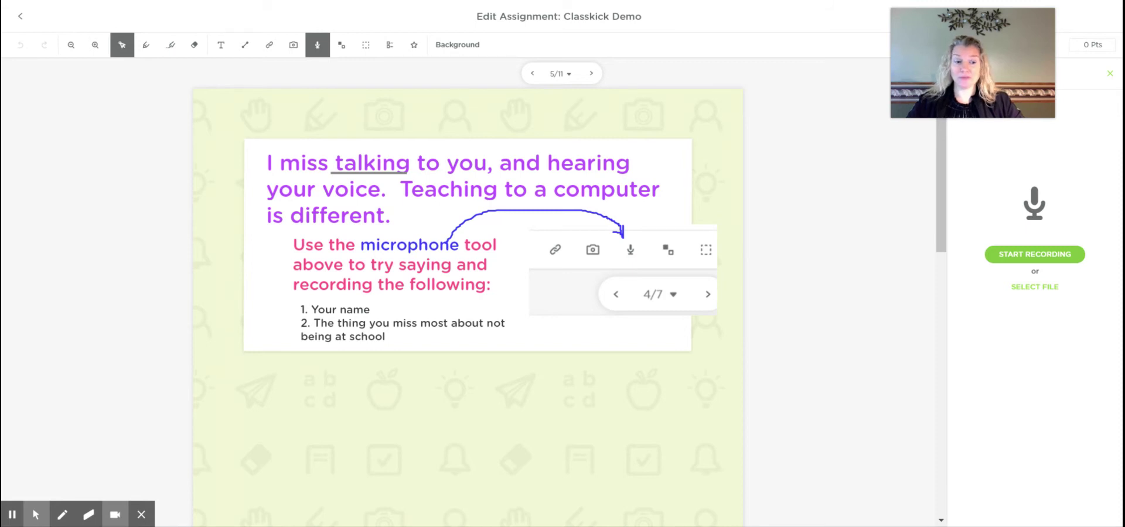
left_click(1048, 260)
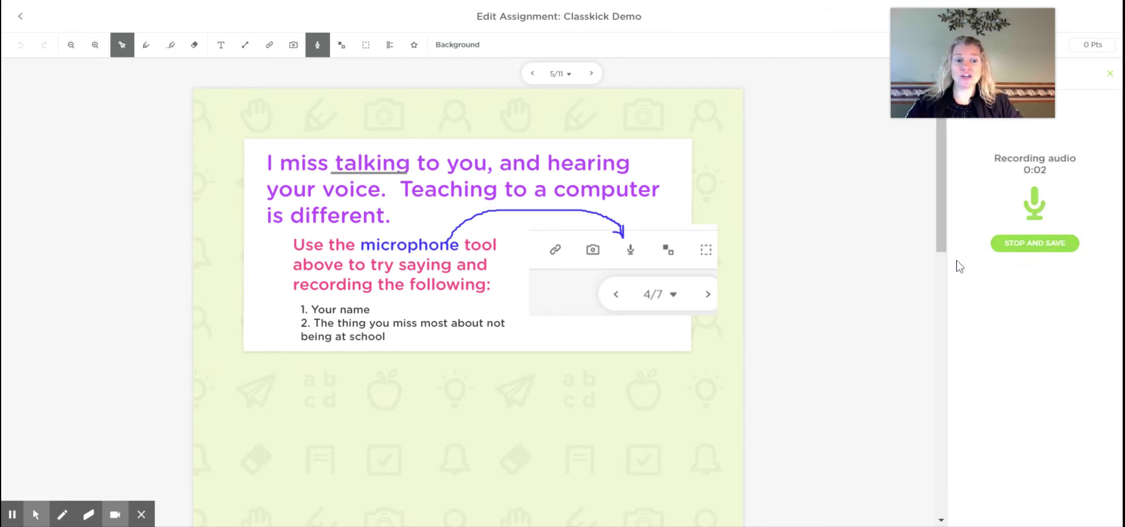
left_click(1046, 249)
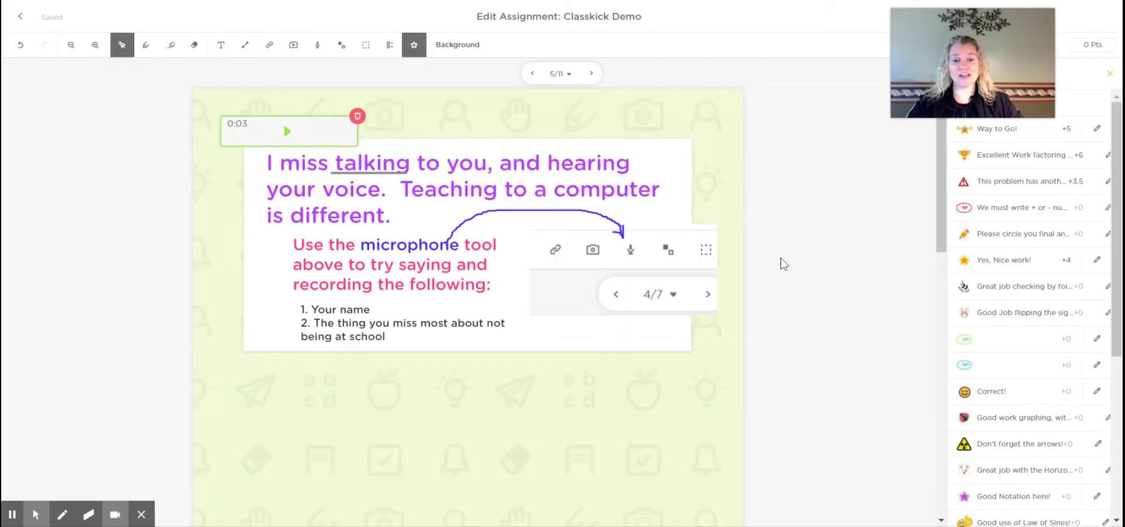
left_click_drag(294, 139, 316, 124)
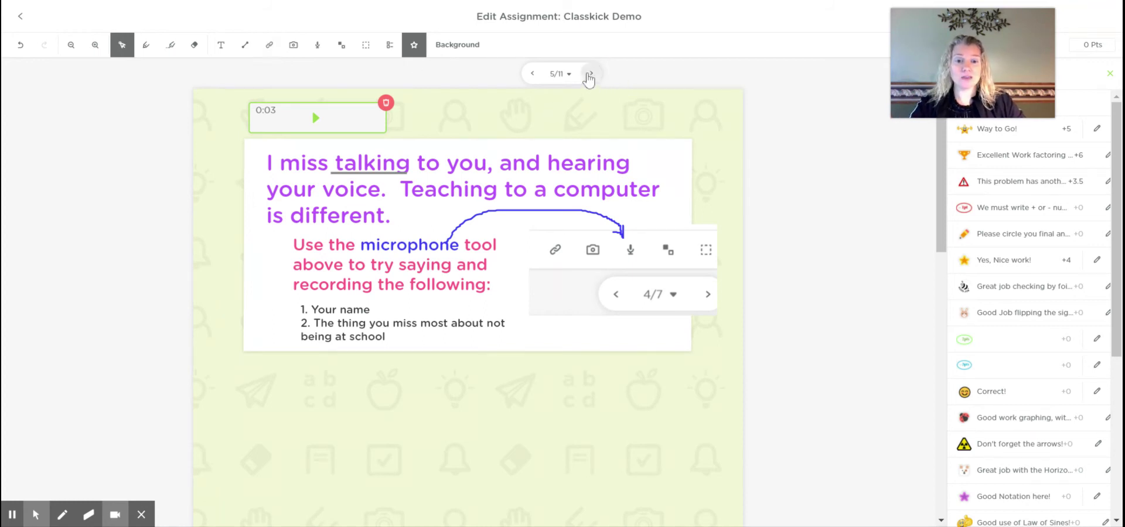
On slide 7, place equation A on the line under graph 4 and equation B on the line under graph 2
left_click(592, 74)
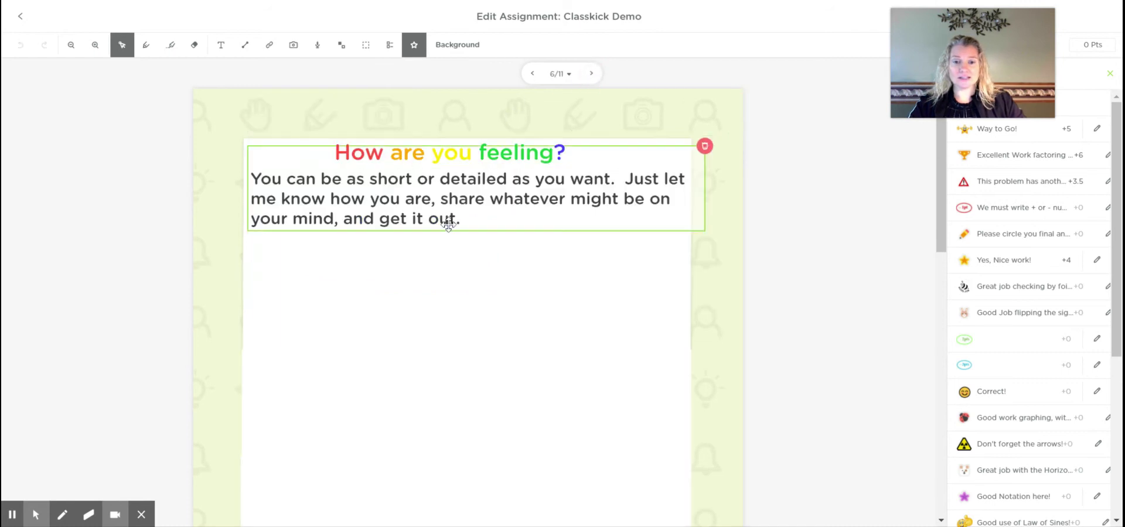
left_click(591, 75)
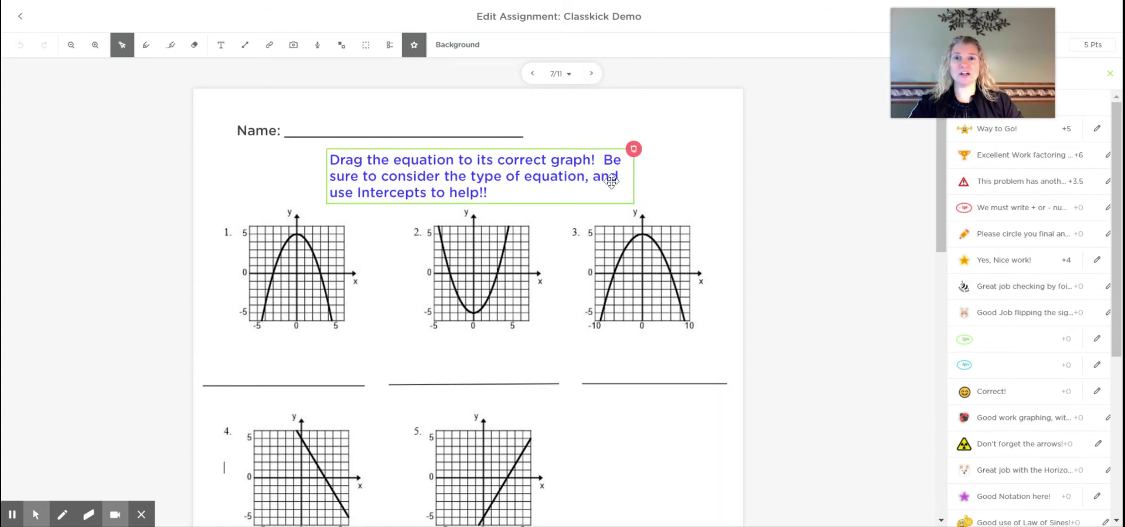
scroll(612, 188, "down", 4)
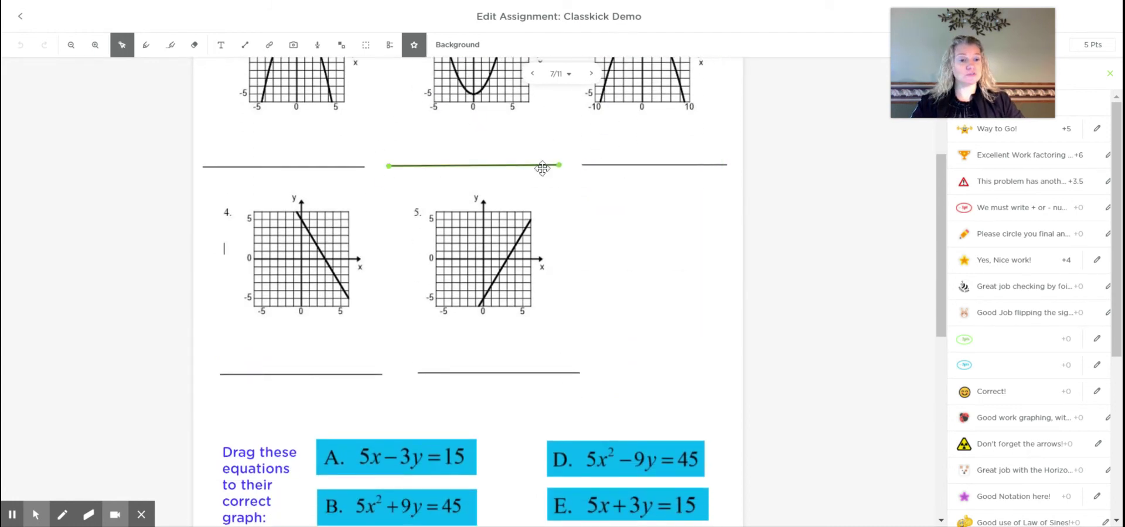
scroll(542, 169, "down", 1)
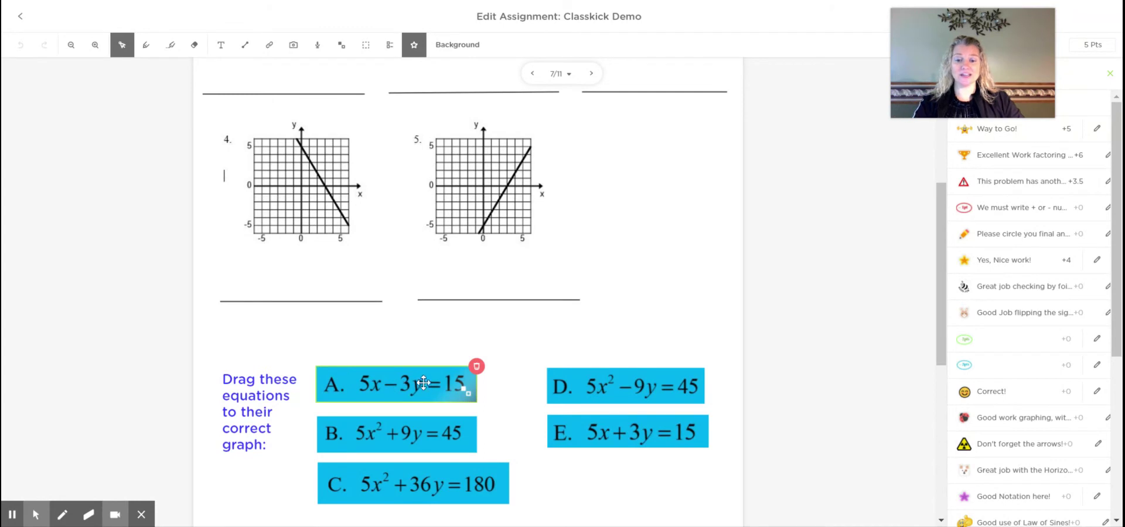
left_click_drag(405, 384, 310, 281)
left_click_drag(402, 431, 465, 71)
scroll(445, 176, "up", 3)
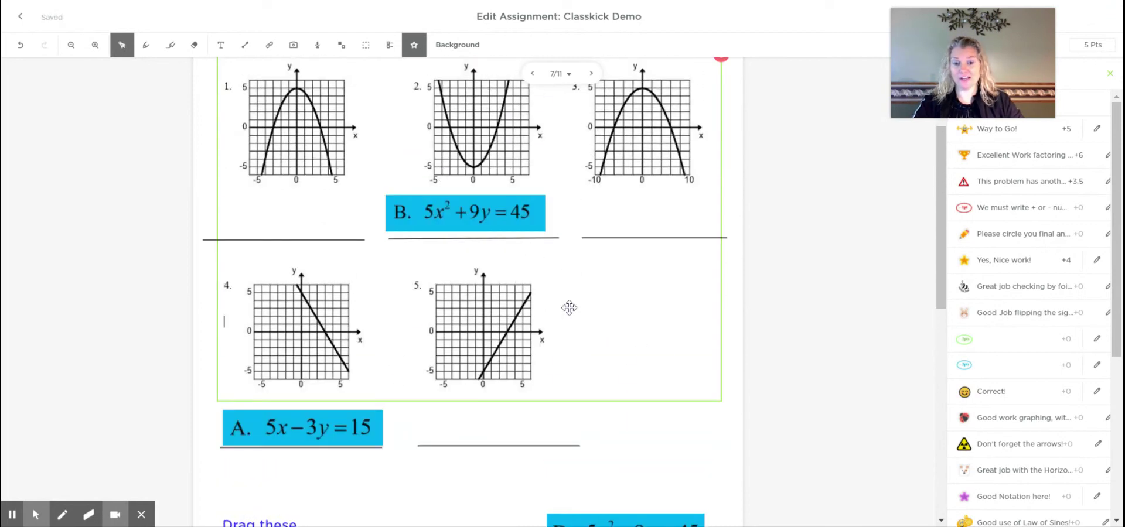
Paste the copied Pre-Calculus quiz image onto blank slide 8 and resize it to nearly fill the page width
left_click(593, 73)
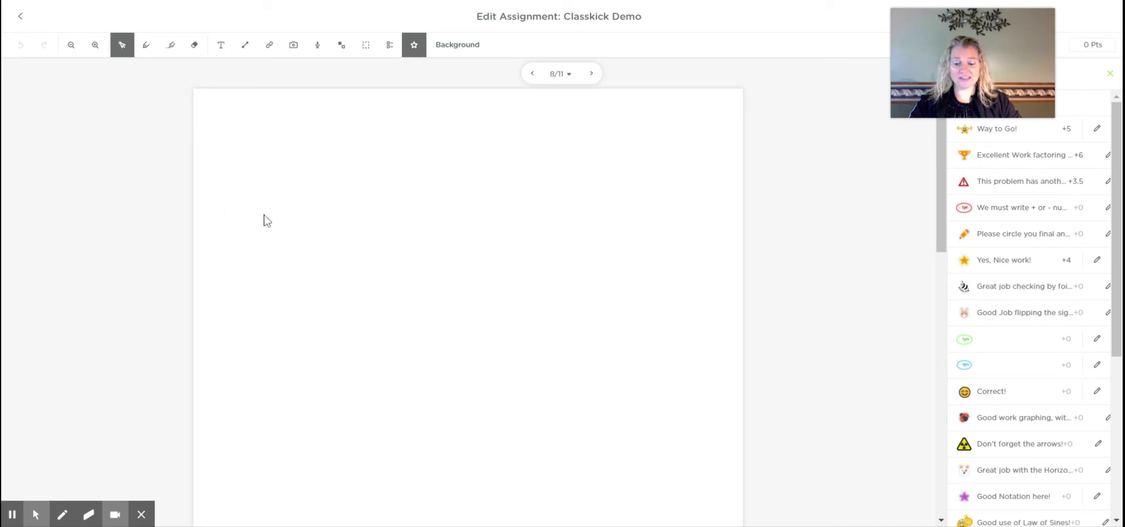
key("ctrl+v")
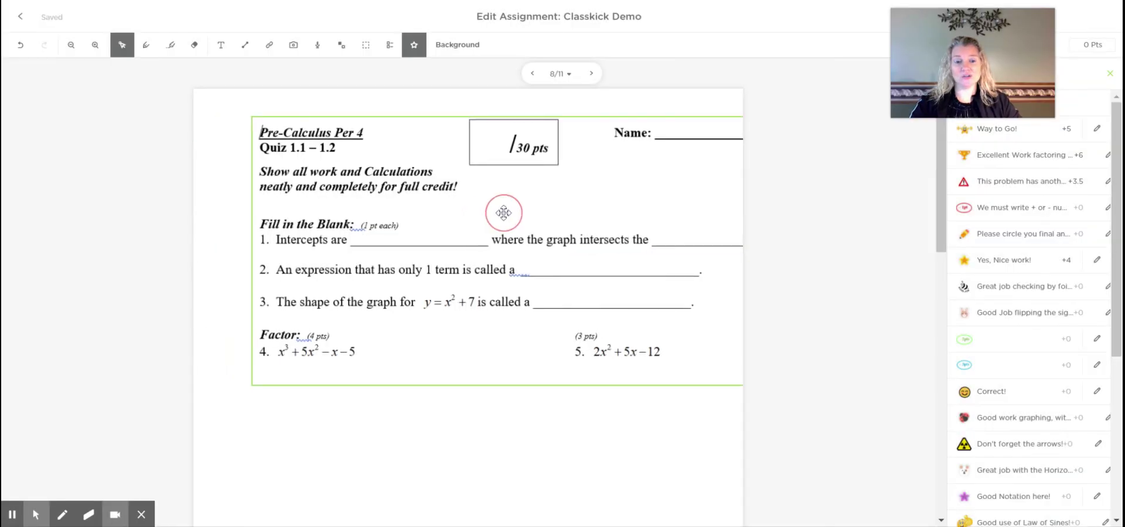
left_click(262, 367)
left_click_drag(254, 388, 305, 241)
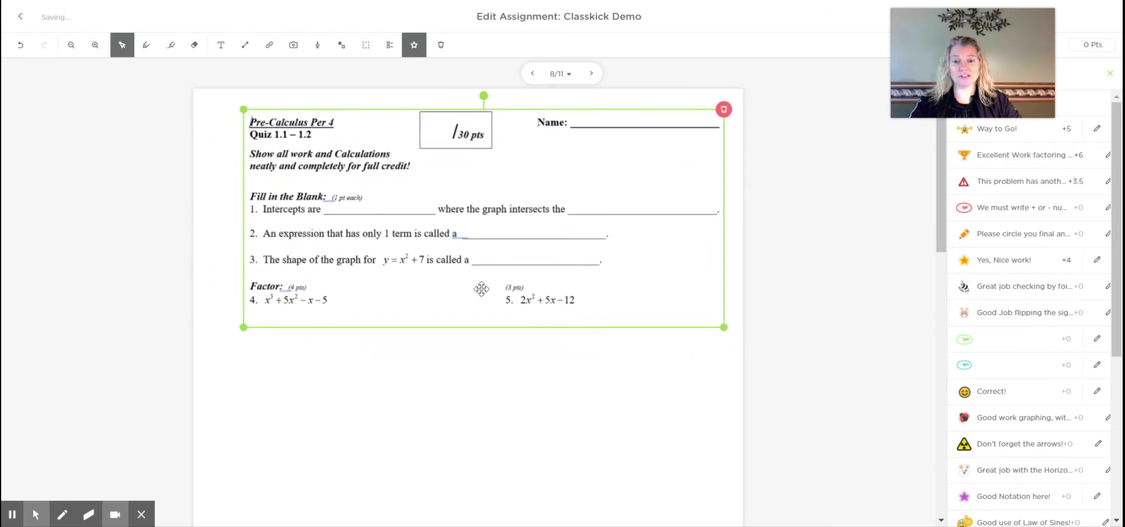
left_click(444, 395)
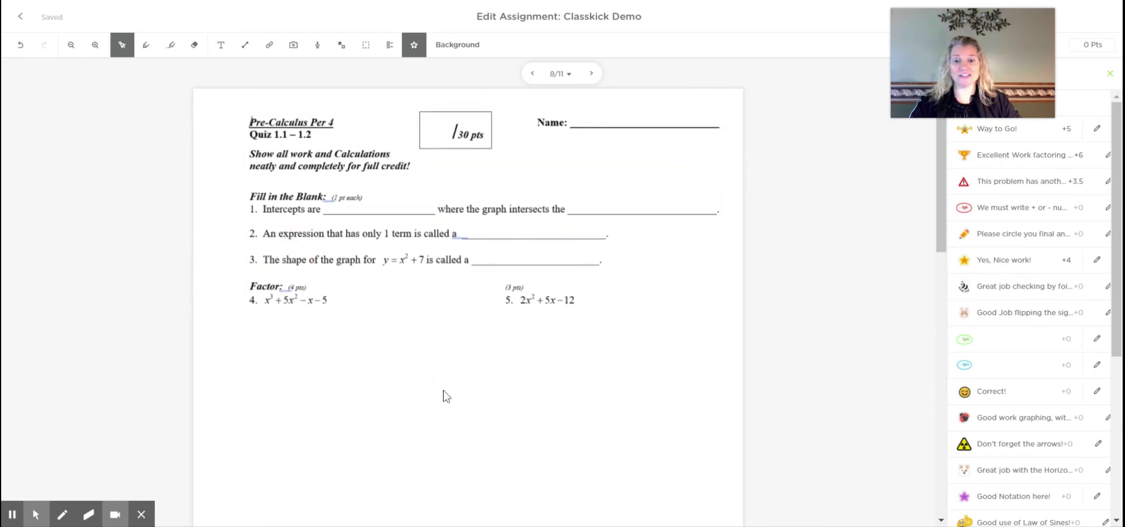
left_click(361, 205)
left_click_drag(243, 328, 204, 346)
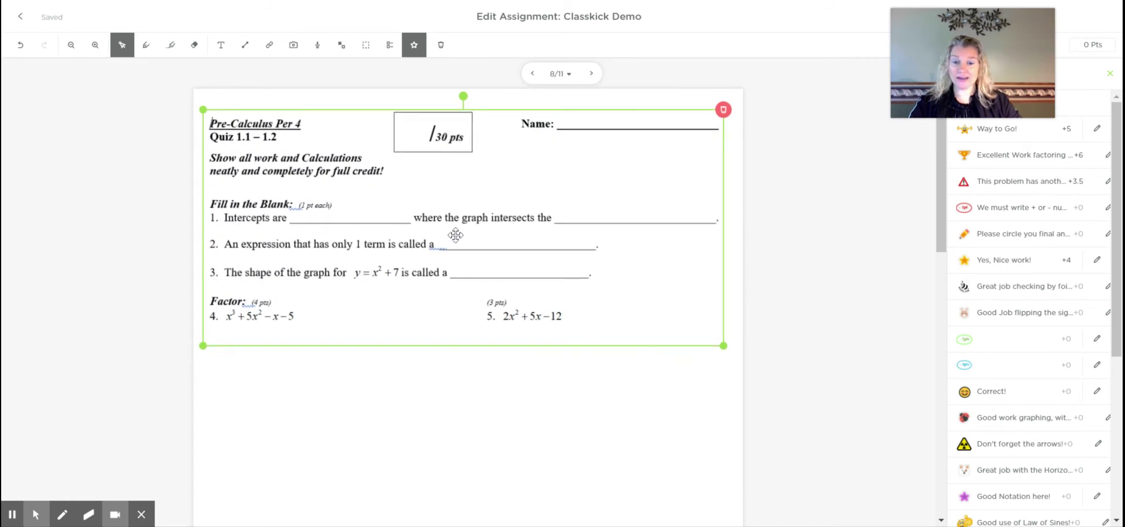
left_click(467, 481)
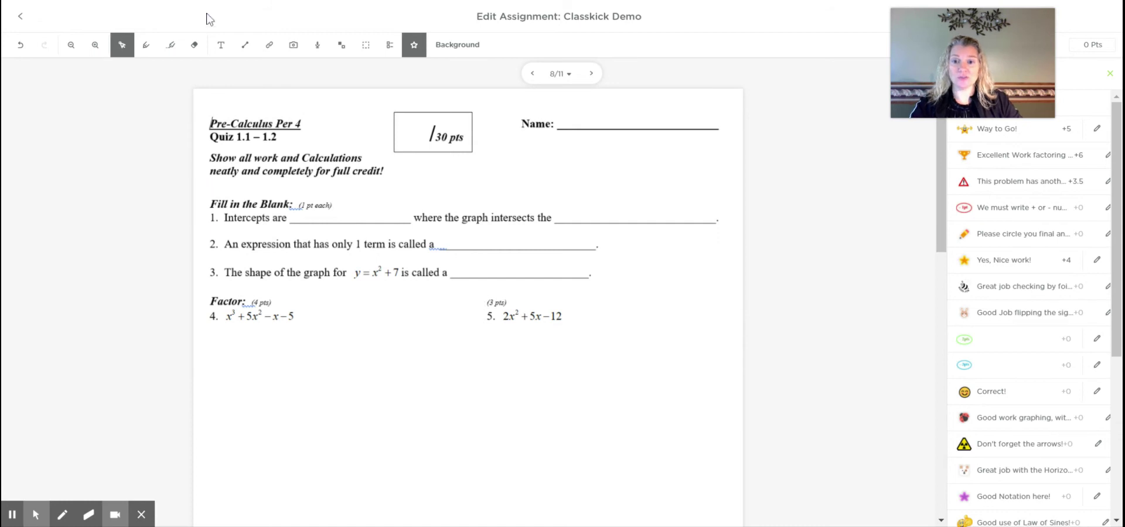
Scribble a pen answer above question 1's first blank and add a text box reading "type" at its second blank
left_click(146, 45)
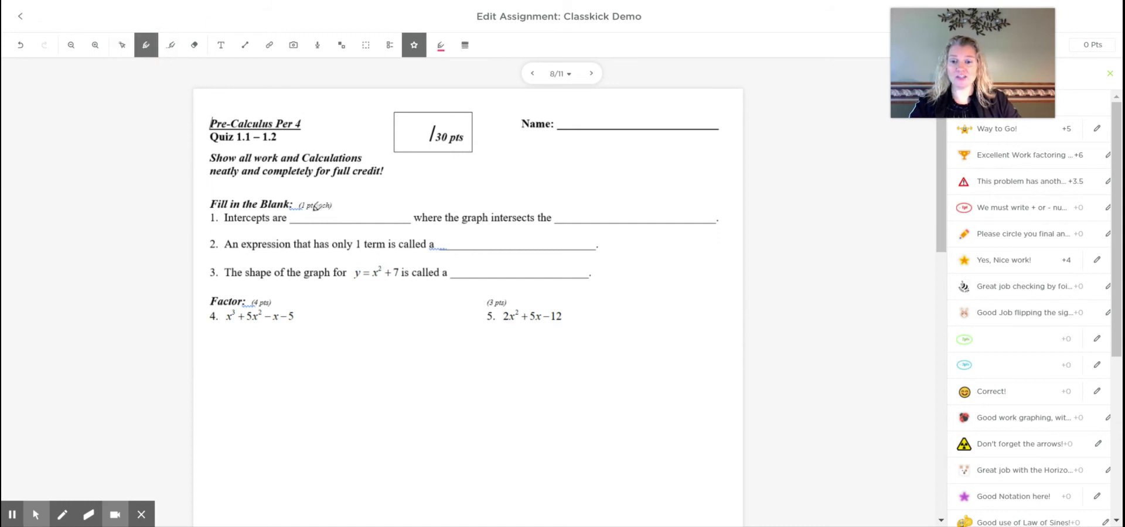
left_click_drag(309, 212, 380, 211)
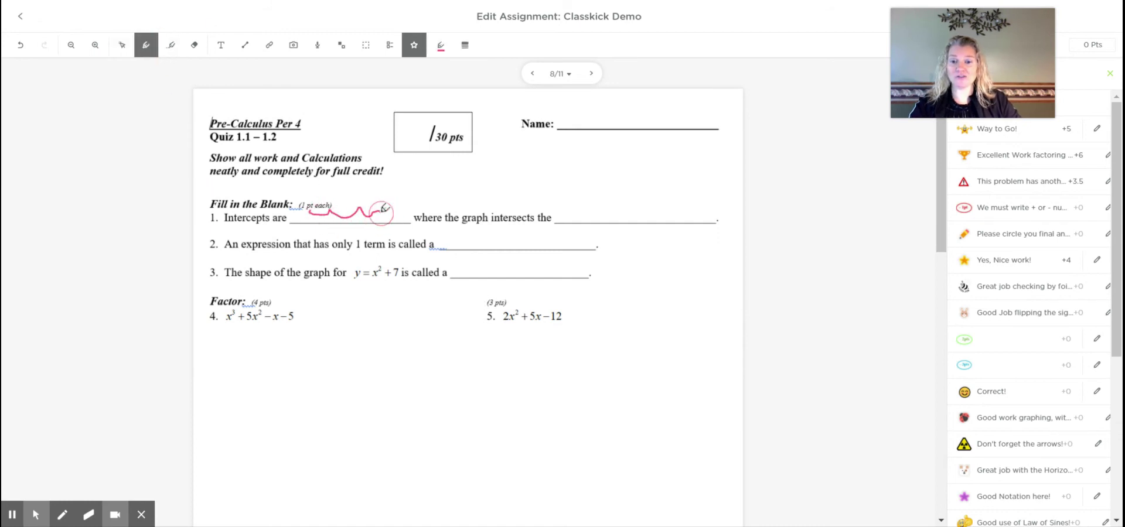
left_click(221, 45)
left_click(569, 208)
type("t")
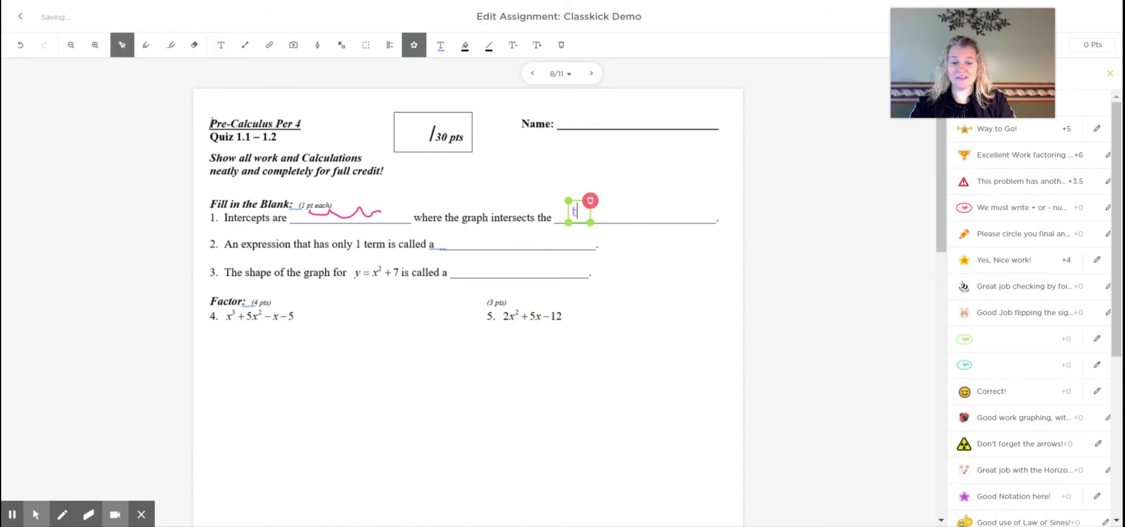
type("ype")
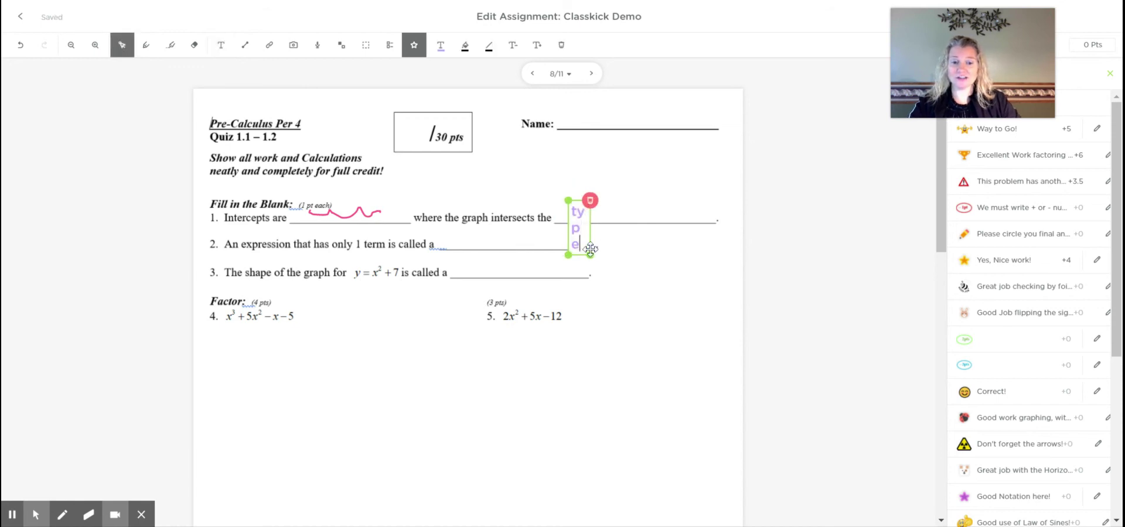
Widen the "type" text box so the word fits on one line and place it over question 1's second blank
left_click_drag(588, 259, 552, 219)
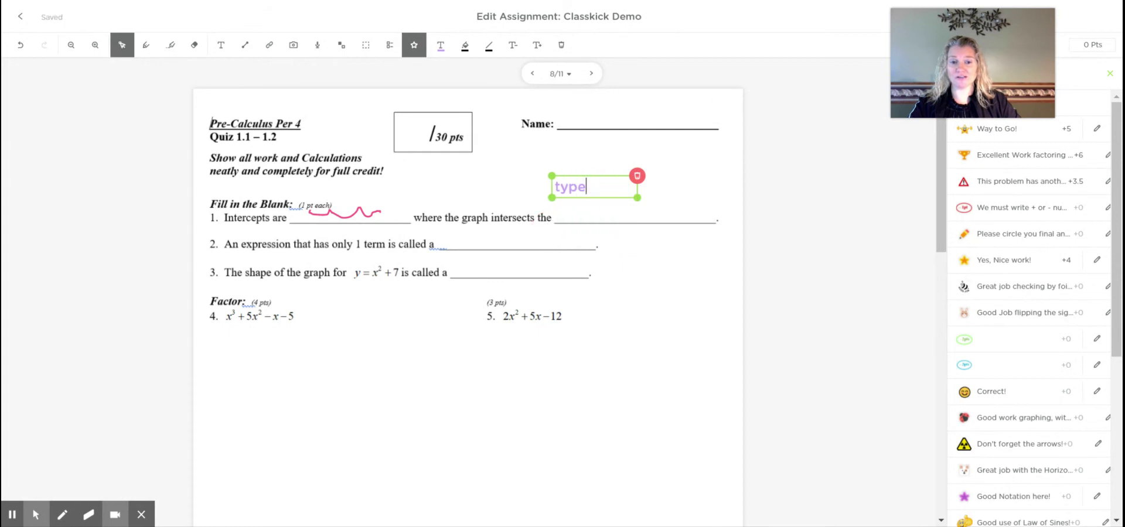
left_click_drag(568, 177, 591, 195)
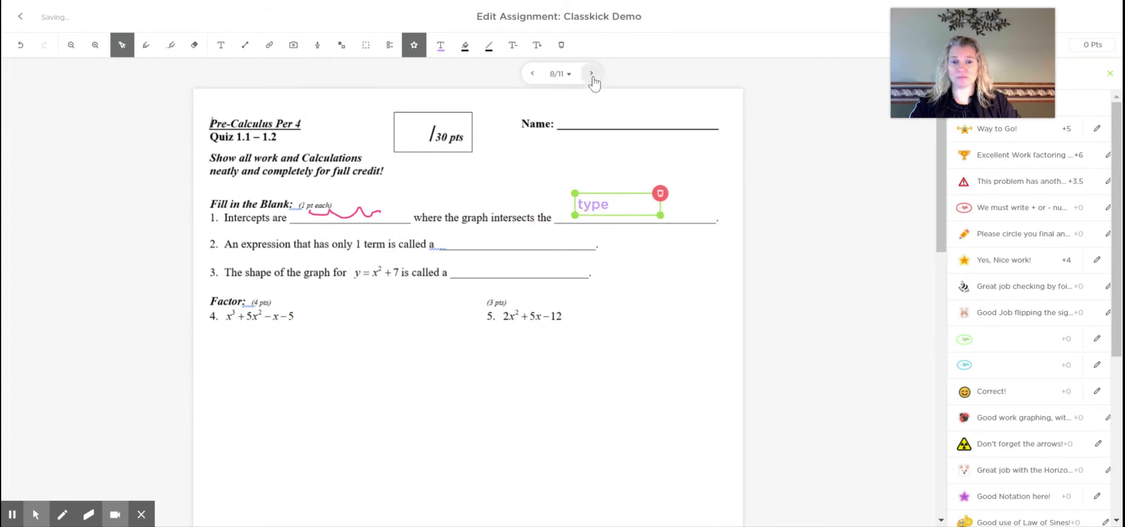
Look through the multiple-choice questions on slide 9 and the factoring problem on slide 10
left_click(592, 74)
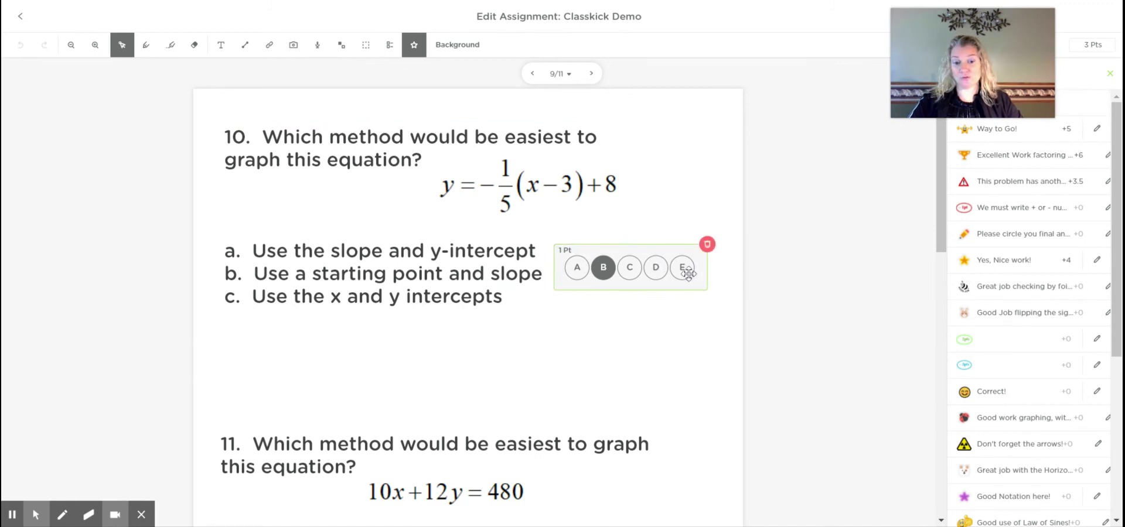
scroll(685, 270, "down", 4)
scroll(775, 319, "up", 4)
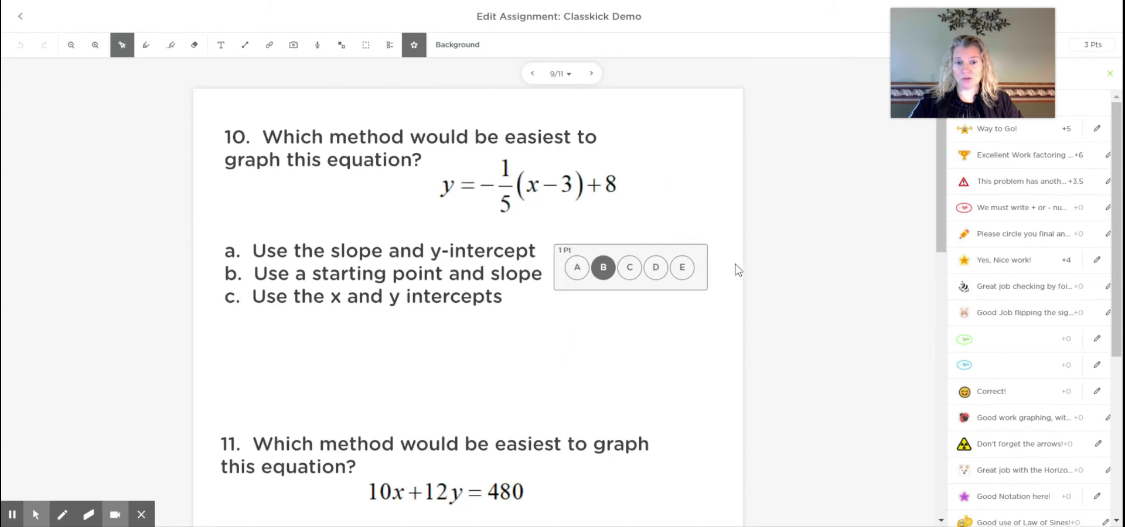
left_click(592, 74)
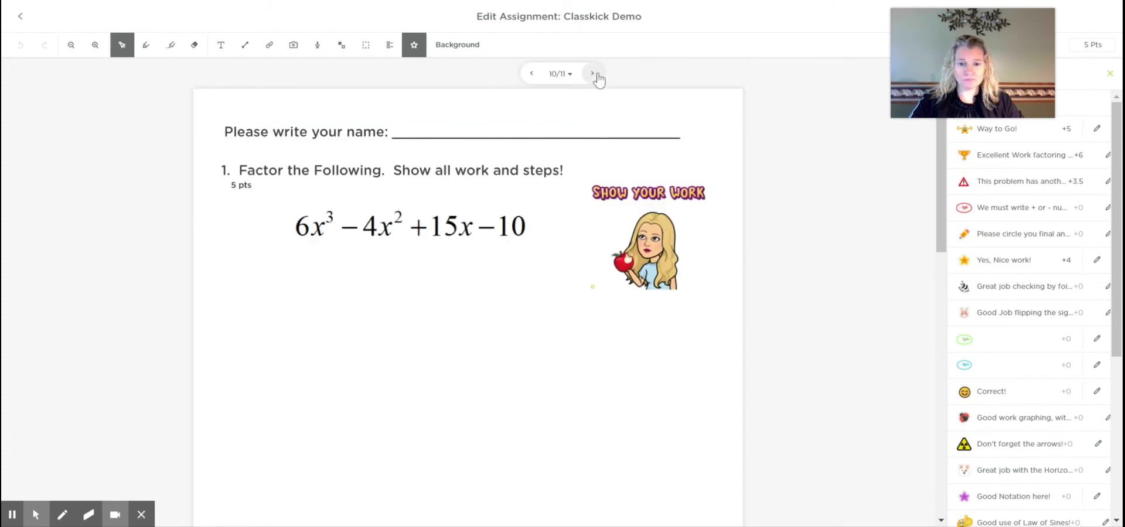
scroll(293, 210, "down", 1)
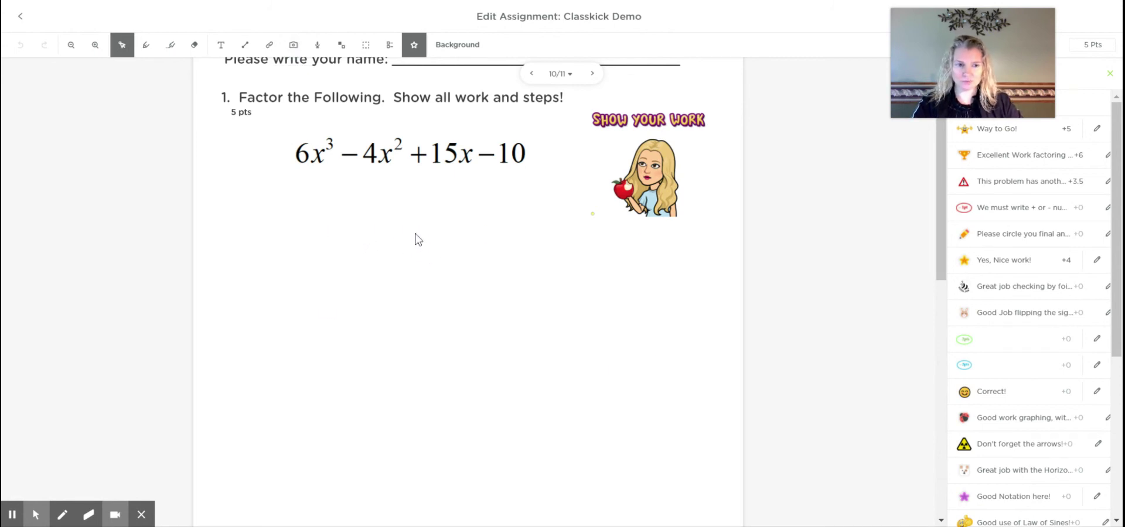
scroll(417, 240, "up", 1)
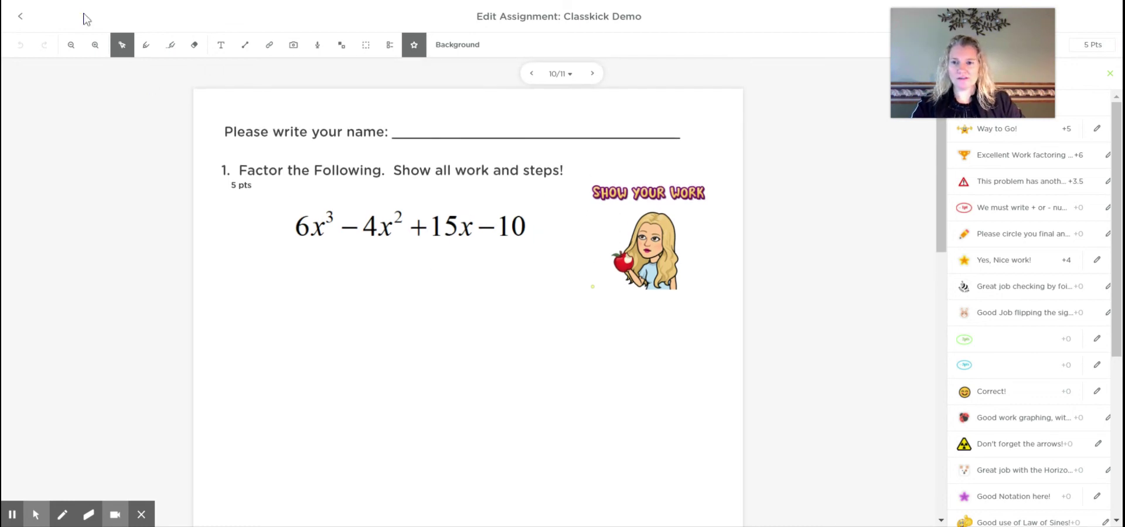
Leave the Classkick Demo and bring up the students' submitted work for the Pre-Calculus Quiz on Factoring assignment
left_click(32, 17)
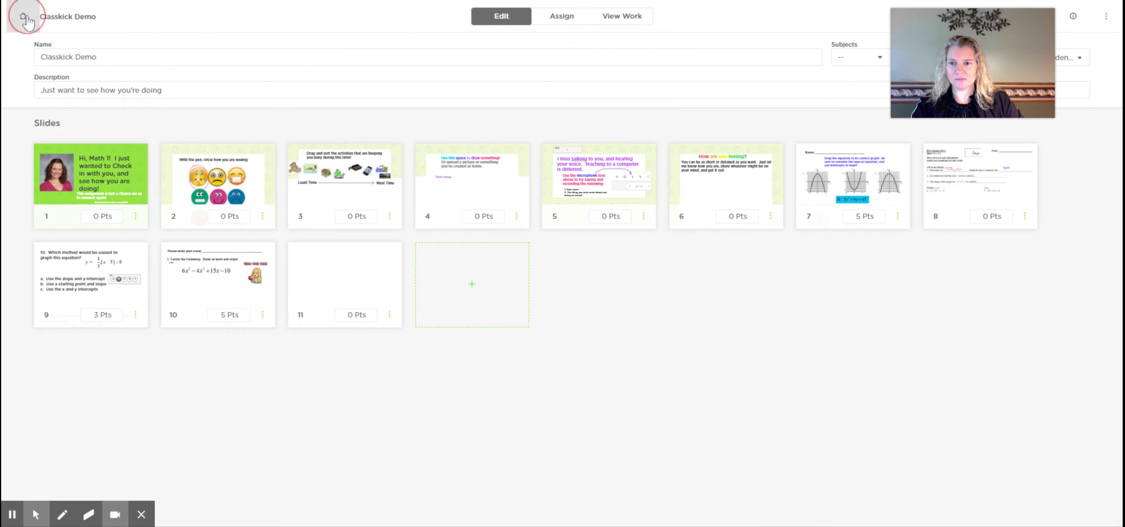
left_click(21, 13)
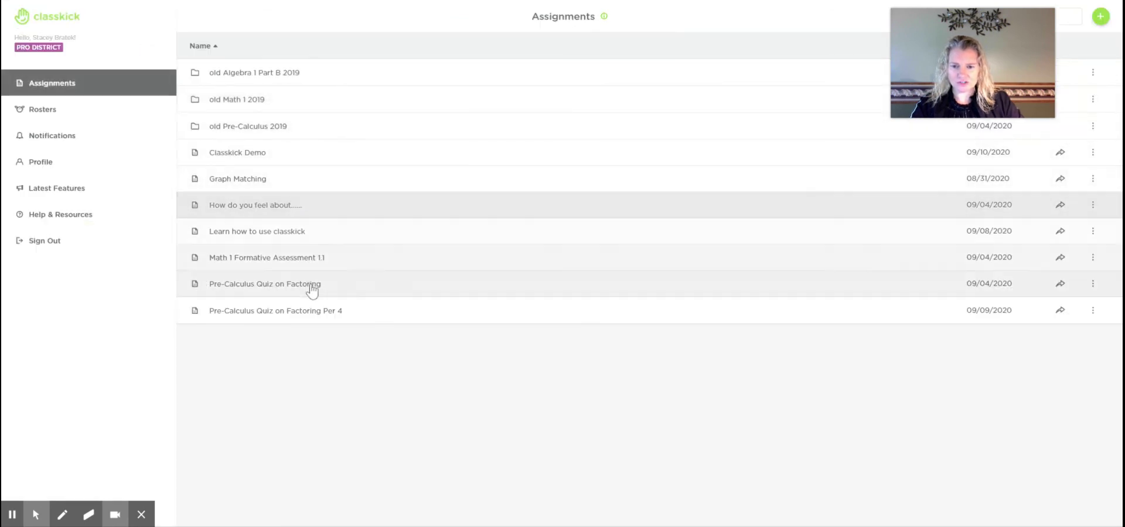
left_click(305, 289)
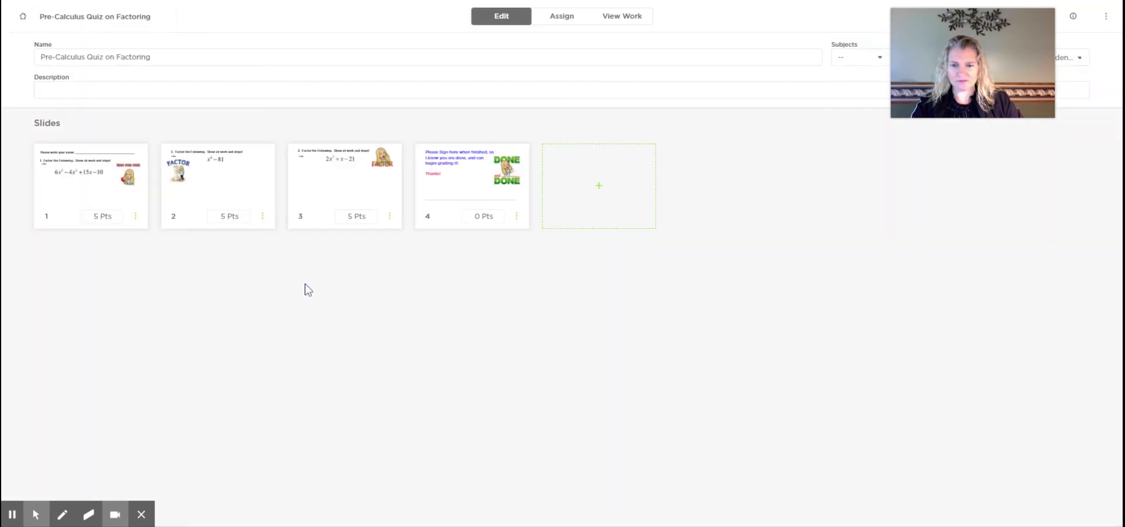
left_click(631, 23)
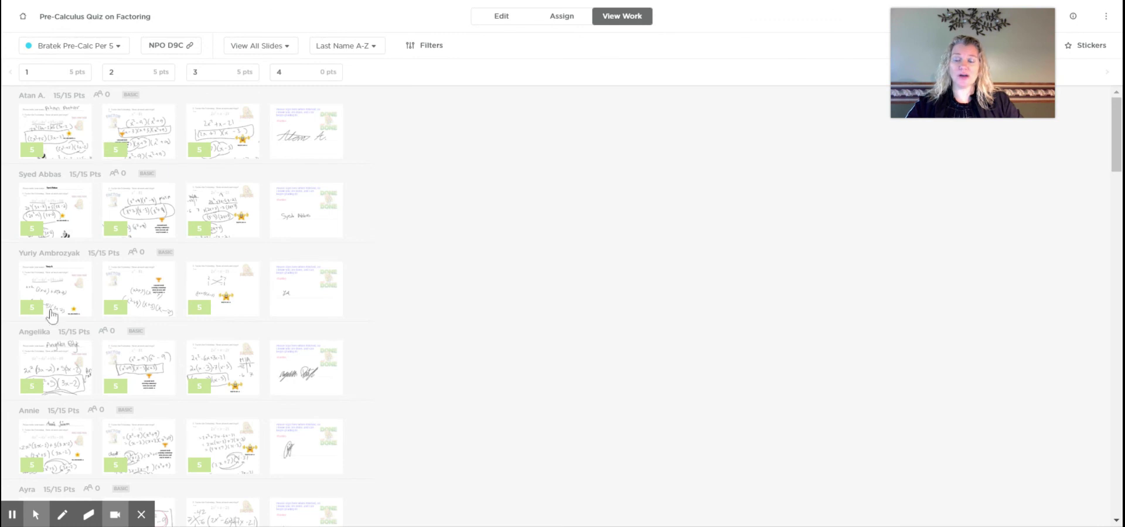
scroll(95, 141, "down", 1)
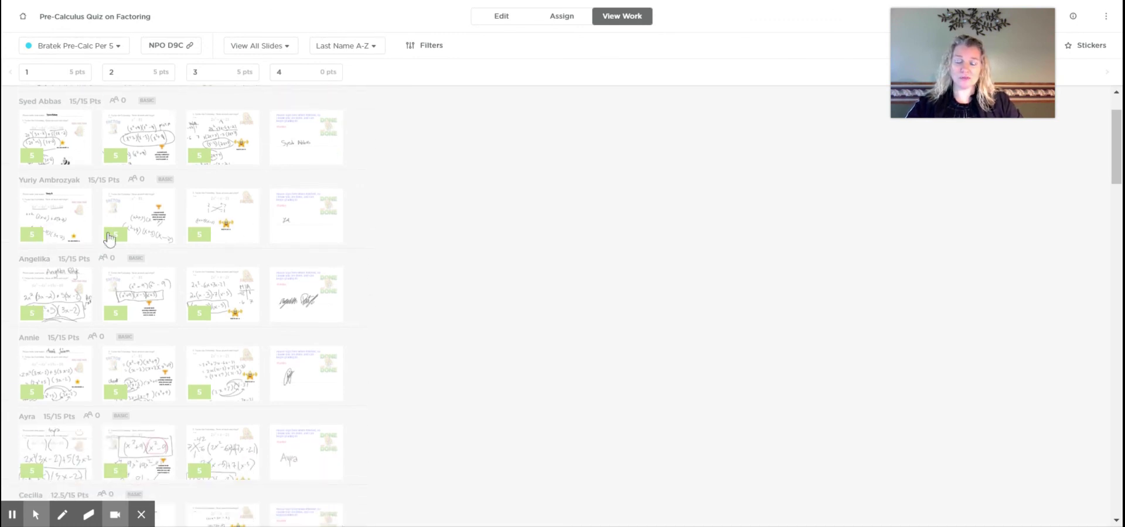
scroll(317, 252, "up", 1)
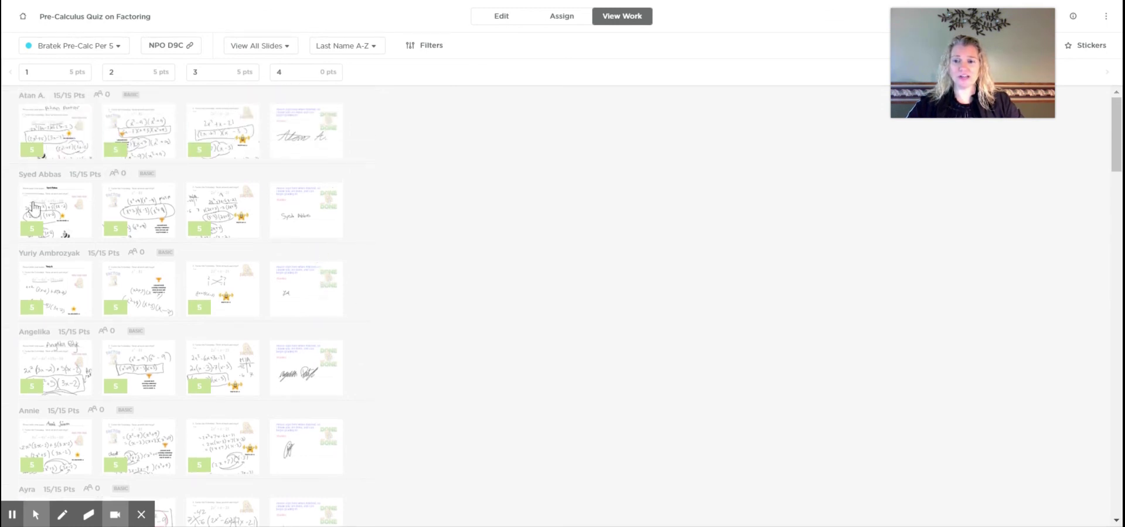
Open the second listed student's work on slide 1 and show the sticker list beside it
left_click(47, 218)
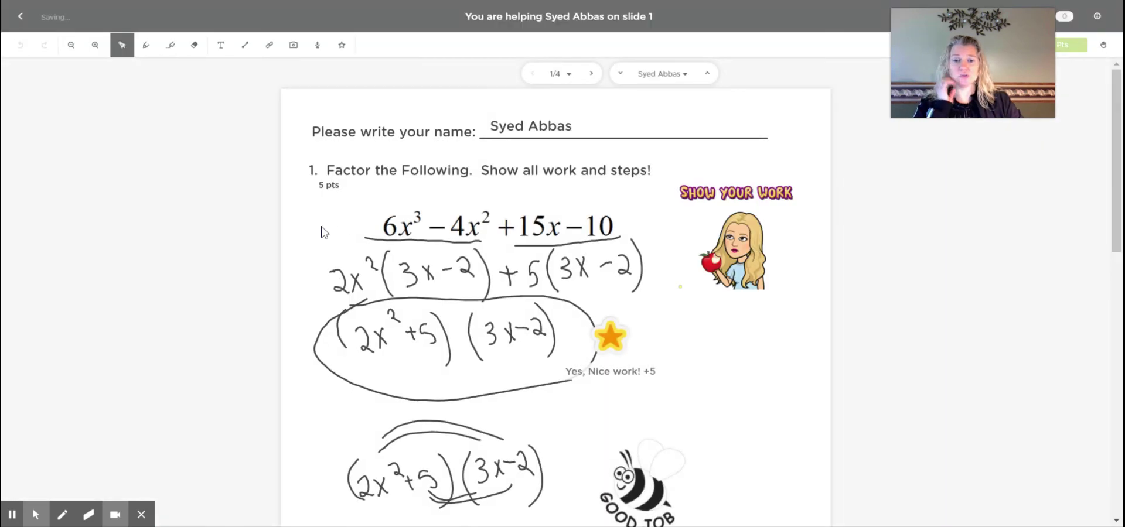
scroll(382, 186, "down", 1)
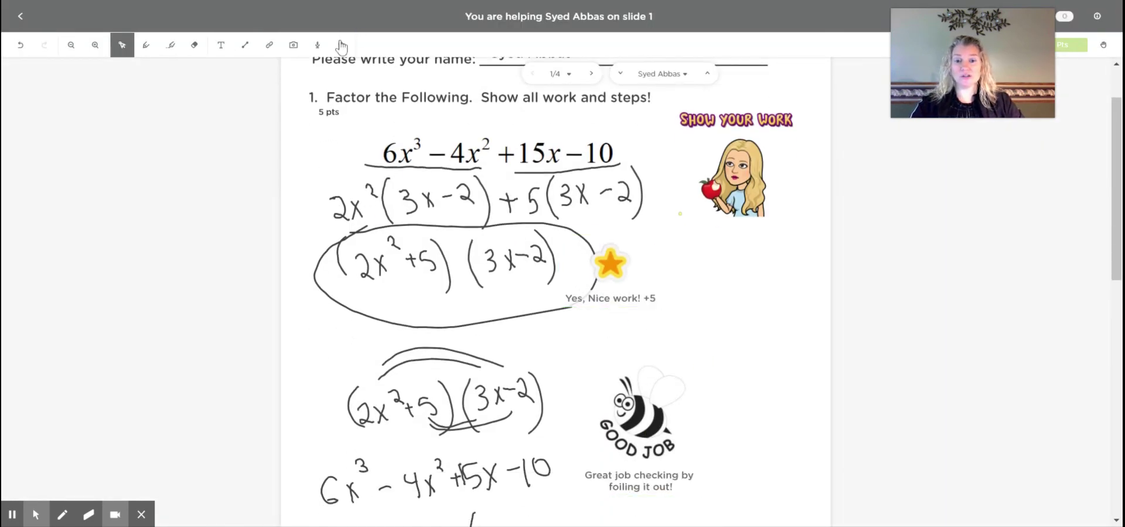
left_click(342, 45)
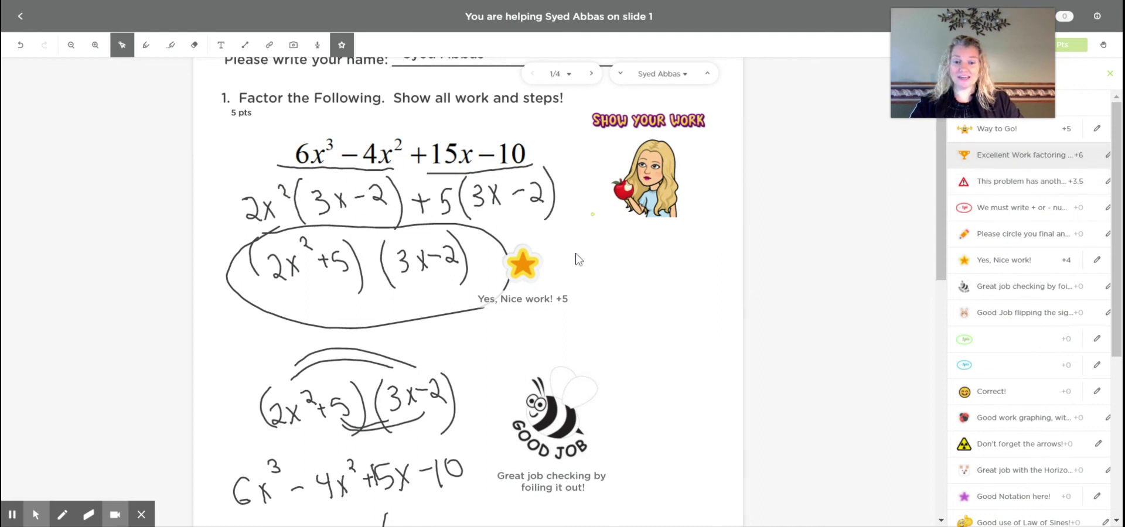
Examine the "Yes, Nice work! +5" star and the "Great job checking by foiling it out!" bee sticker on the student's slide
left_click(527, 263)
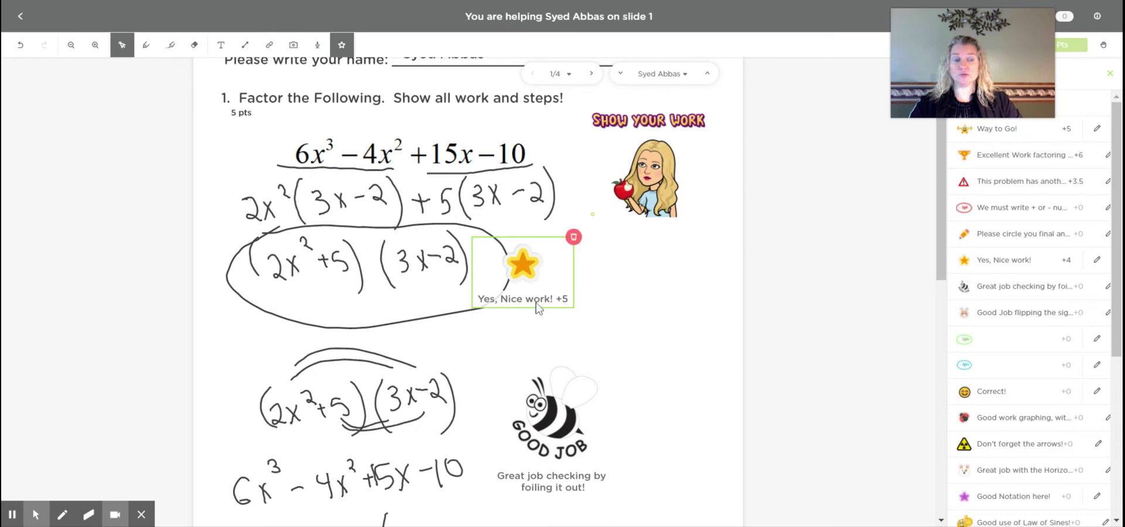
mouse_move(1032, 47)
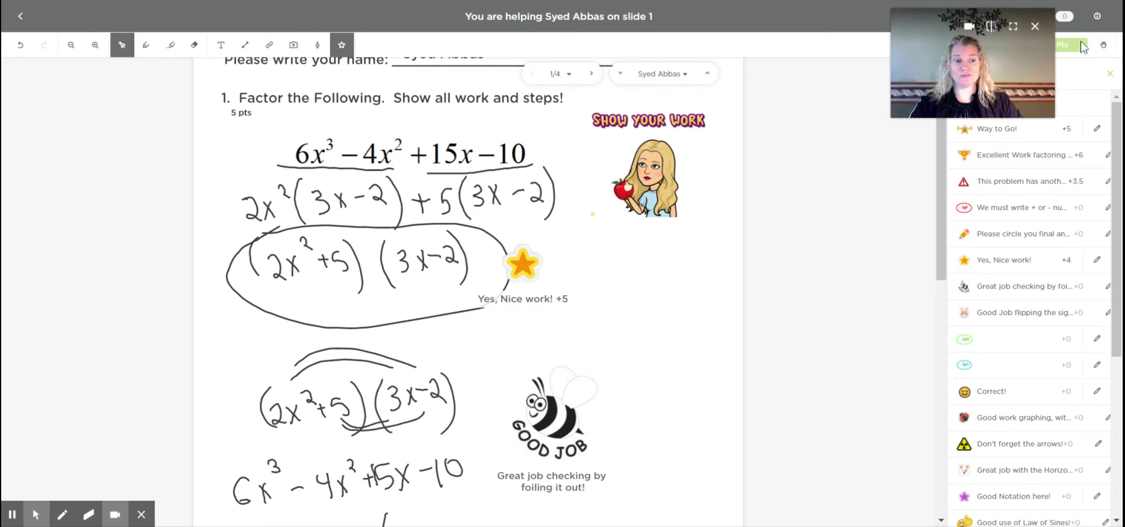
scroll(604, 273, "down", 2)
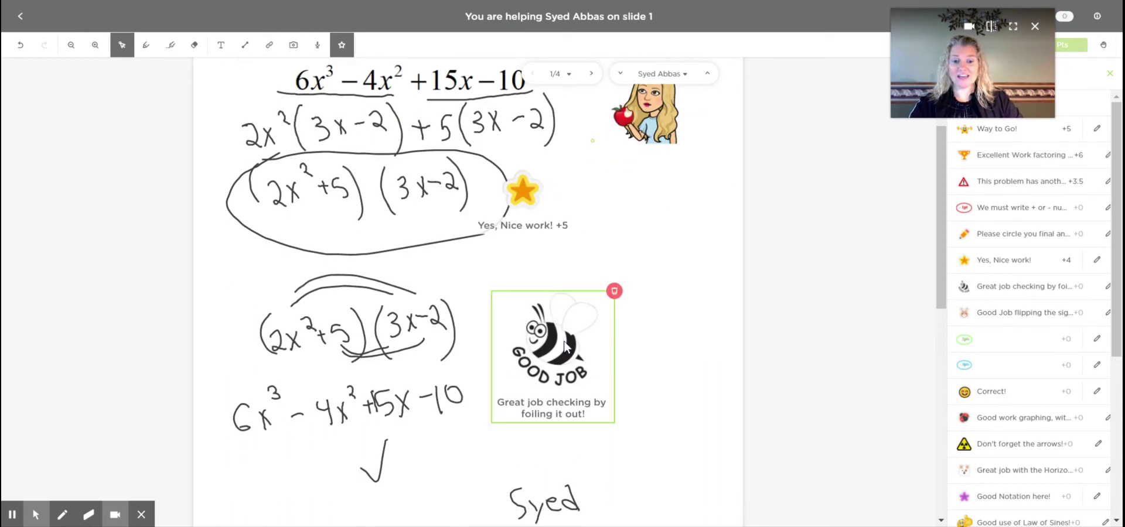
scroll(688, 347, "up", 2)
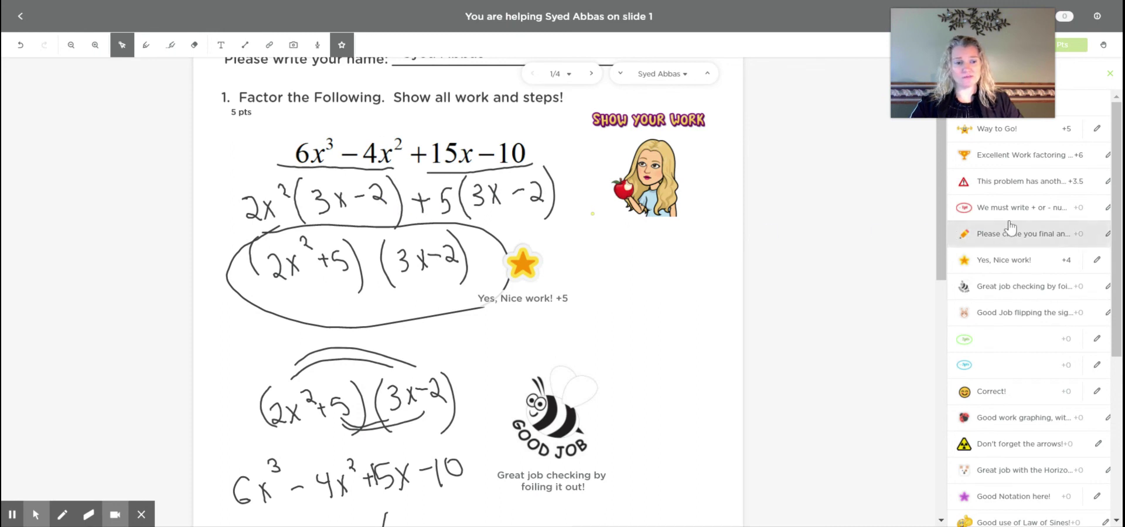
Place the -1pt sticker "We must write + or - number here" beside the star sticker and delete it again
left_click(1026, 207)
left_click(659, 296)
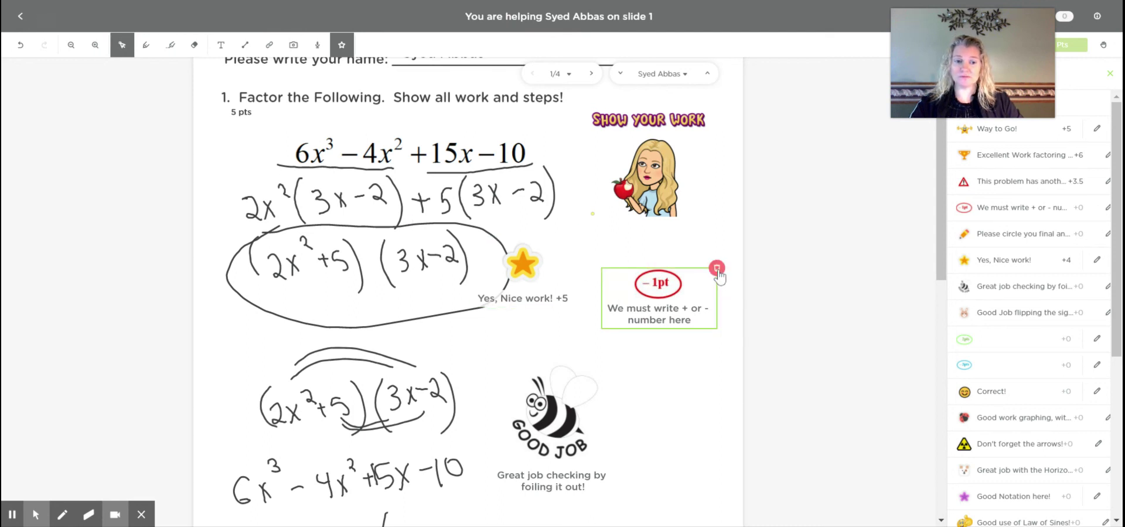
left_click(717, 269)
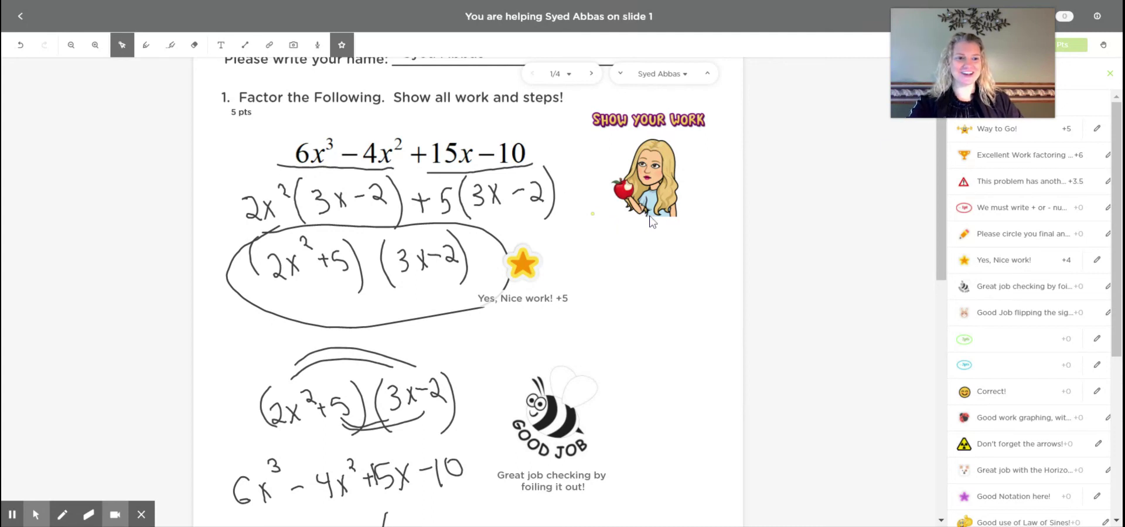
mouse_move(988, 41)
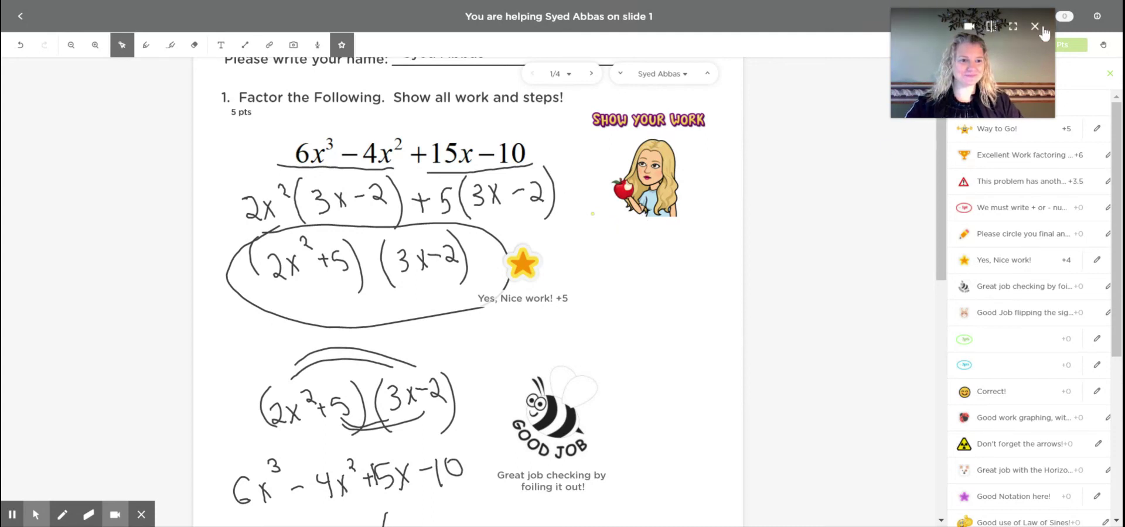